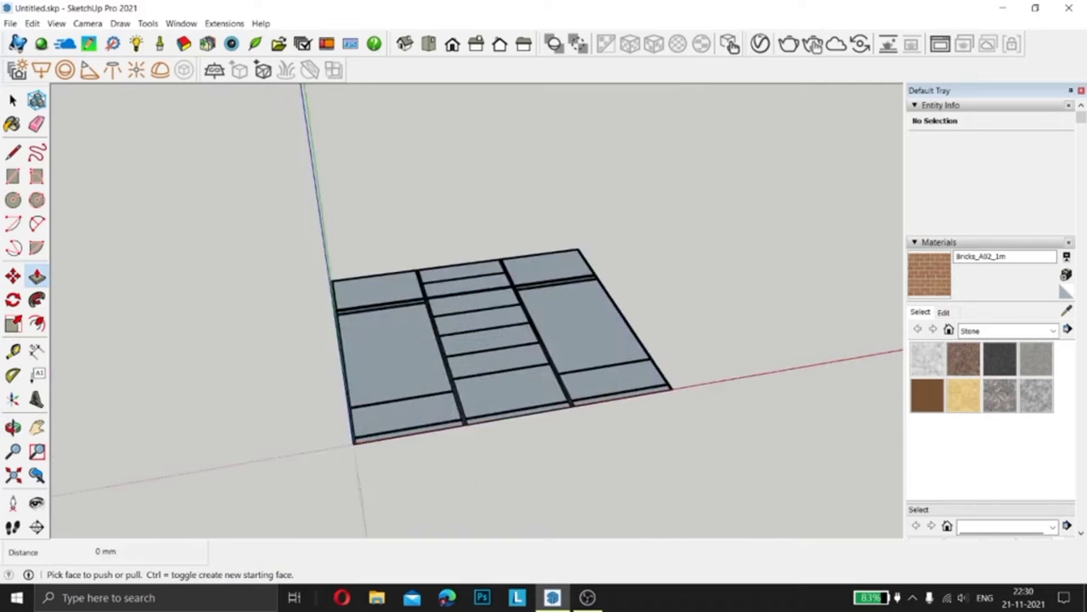
- Orbit and zoom around the grooved floor panels to inspect them near the origin corner
{"action": "scroll", "coordinate": [327, 476], "scroll_direction": "up", "scroll_amount": 5}
{"action": "scroll", "coordinate": [327, 476], "scroll_direction": "up", "scroll_amount": 3}
{"action": "key", "text": "e"}
{"action": "scroll", "coordinate": [332, 405], "scroll_direction": "up", "scroll_amount": 3}
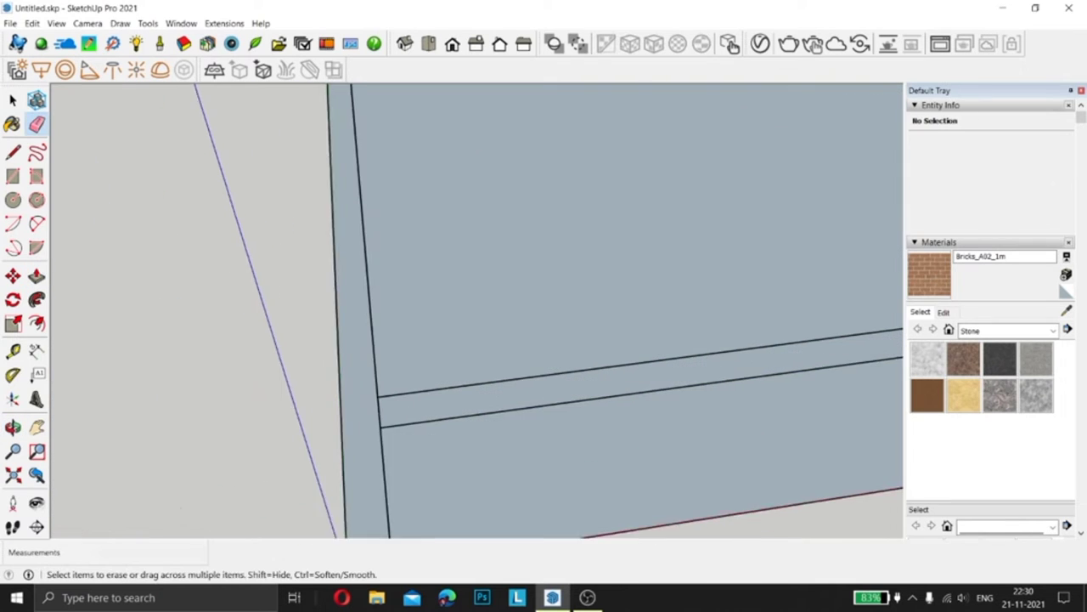
{"action": "scroll", "coordinate": [332, 405], "scroll_direction": "up", "scroll_amount": 1}
{"action": "scroll", "coordinate": [475, 310], "scroll_direction": "down", "scroll_amount": 3}
{"action": "middle_click_drag", "start_coordinate": [475, 310], "coordinate": [510, 255]}
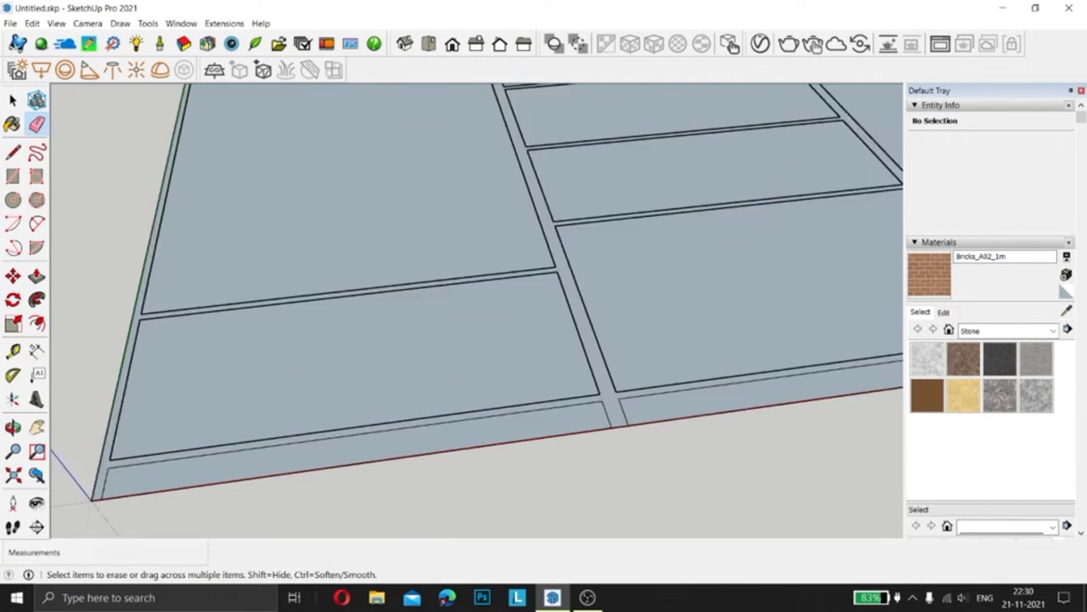
{"action": "scroll", "coordinate": [476, 310], "scroll_direction": "down", "scroll_amount": 2}
{"action": "scroll", "coordinate": [476, 310], "scroll_direction": "up", "scroll_amount": 3}
{"action": "scroll", "coordinate": [595, 340], "scroll_direction": "up", "scroll_amount": 2}
{"action": "scroll", "coordinate": [595, 340], "scroll_direction": "up", "scroll_amount": 2}
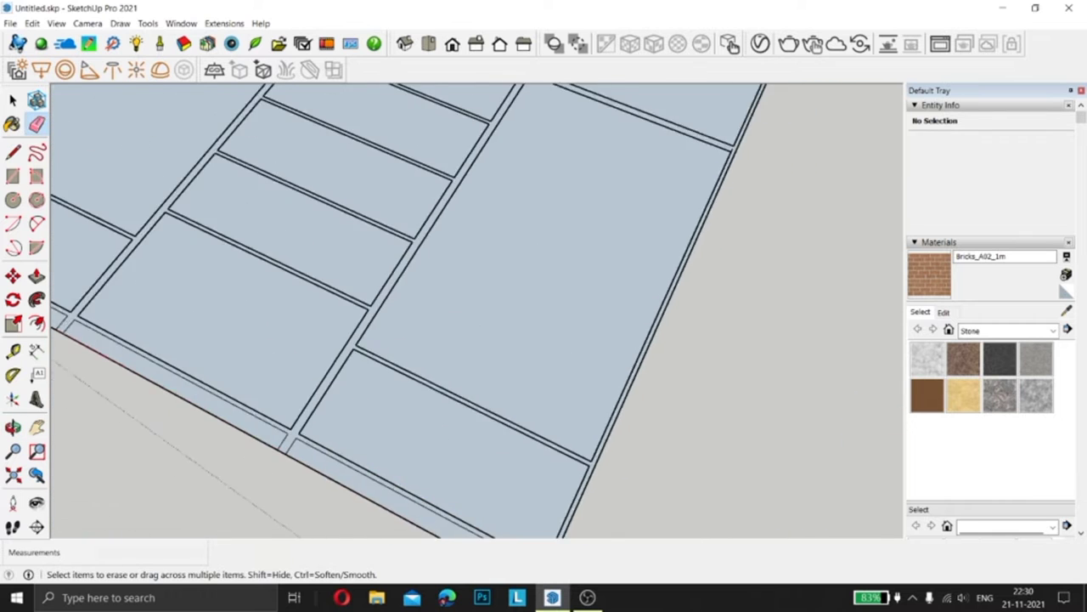
{"action": "scroll", "coordinate": [595, 340], "scroll_direction": "up", "scroll_amount": 2}
{"action": "scroll", "coordinate": [594, 340], "scroll_direction": "up", "scroll_amount": 1}
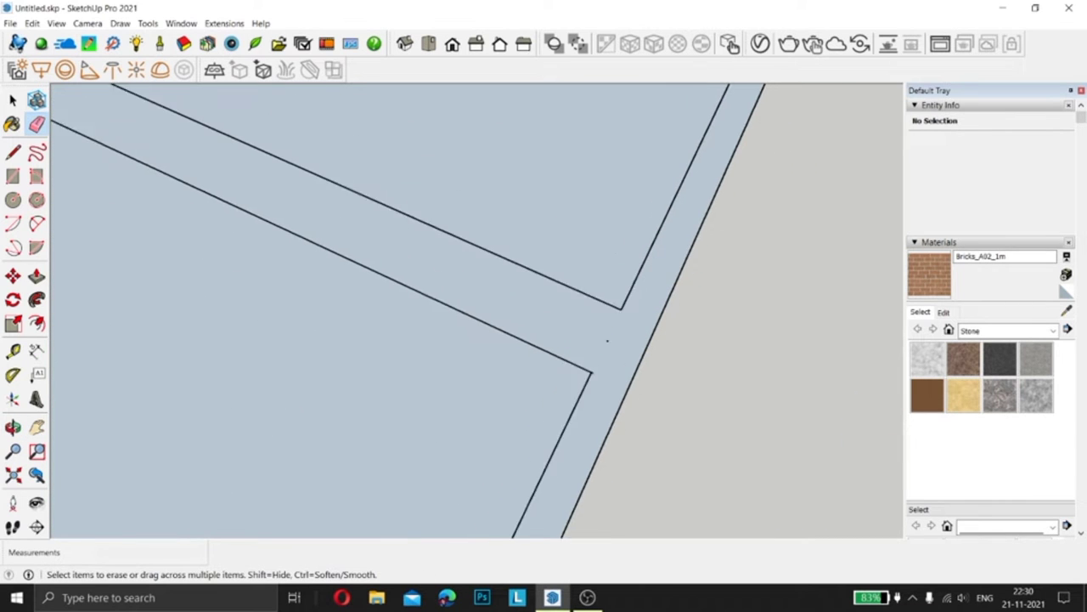
{"action": "scroll", "coordinate": [661, 446], "scroll_direction": "up", "scroll_amount": 1}
{"action": "scroll", "coordinate": [661, 446], "scroll_direction": "up", "scroll_amount": 2}
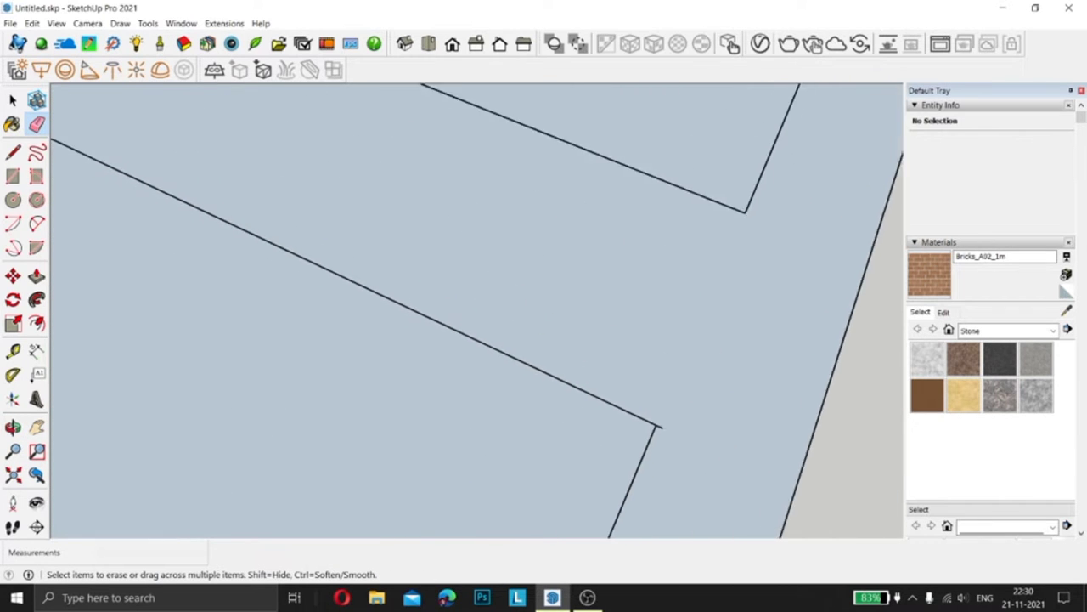
{"action": "scroll", "coordinate": [661, 446], "scroll_direction": "up", "scroll_amount": 1}
{"action": "scroll", "coordinate": [476, 310], "scroll_direction": "down", "scroll_amount": 2}
{"action": "scroll", "coordinate": [476, 310], "scroll_direction": "down", "scroll_amount": 2}
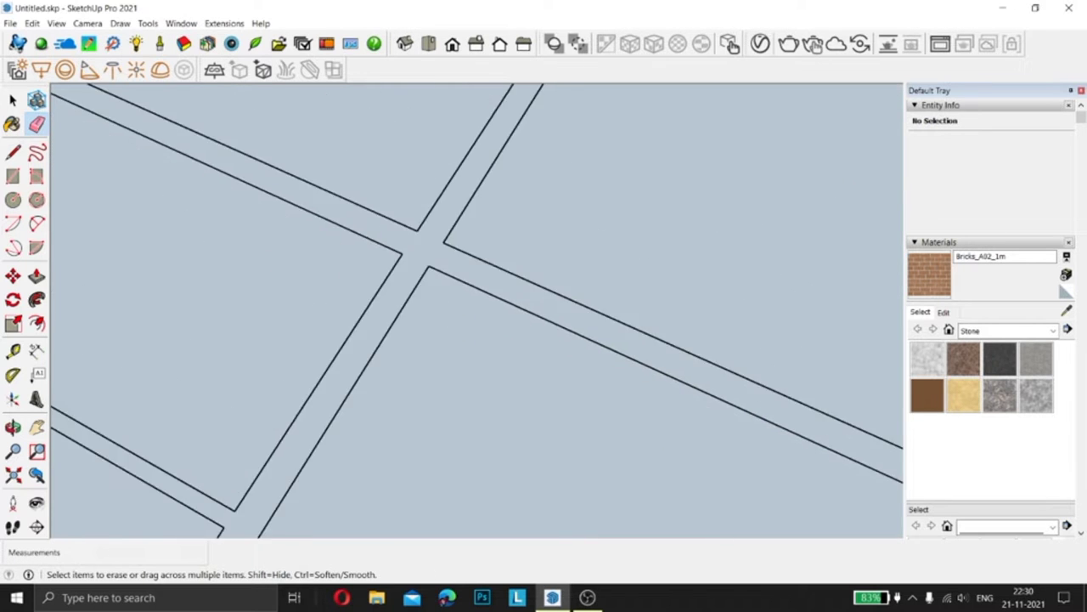
{"action": "mouse_move", "coordinate": [476, 310]}
{"action": "middle_mouse_down"}
{"action": "mouse_move", "coordinate": [510, 281]}
{"action": "mouse_move", "coordinate": [492, 297]}
{"action": "middle_mouse_up"}
{"action": "scroll", "coordinate": [475, 310], "scroll_direction": "up", "scroll_amount": 1}
{"action": "scroll", "coordinate": [475, 310], "scroll_direction": "down", "scroll_amount": 2}
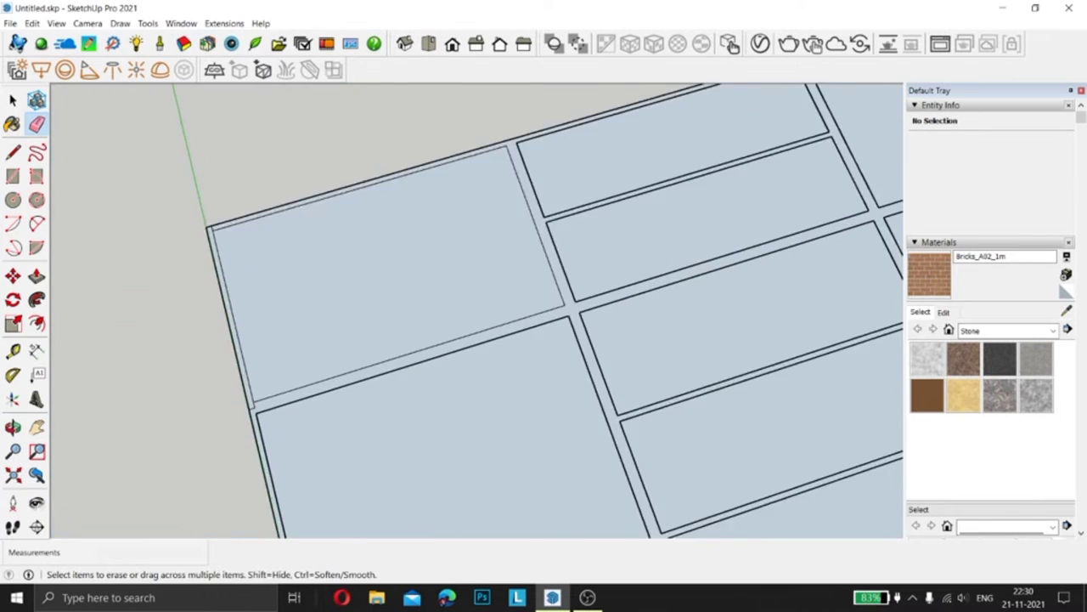
{"action": "scroll", "coordinate": [289, 434], "scroll_direction": "up", "scroll_amount": 4}
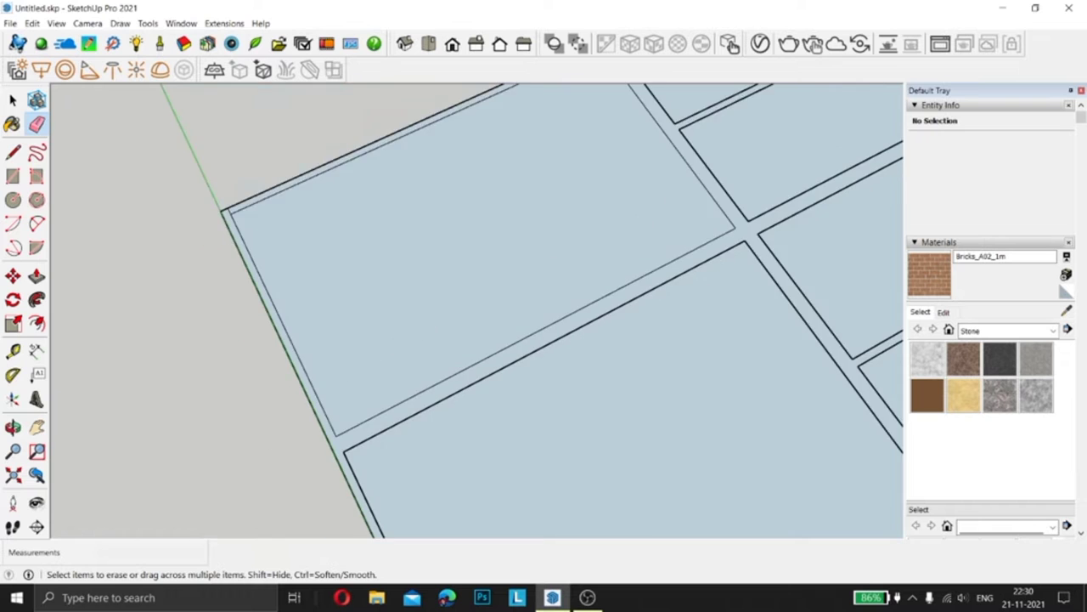
{"action": "scroll", "coordinate": [475, 310], "scroll_direction": "down", "scroll_amount": 2}
{"action": "scroll", "coordinate": [476, 310], "scroll_direction": "up", "scroll_amount": 2}
{"action": "middle_click_drag", "start_coordinate": [476, 310], "coordinate": [501, 288]}
{"action": "scroll", "coordinate": [476, 310], "scroll_direction": "down", "scroll_amount": 2}
{"action": "scroll", "coordinate": [476, 310], "scroll_direction": "up", "scroll_amount": 1}
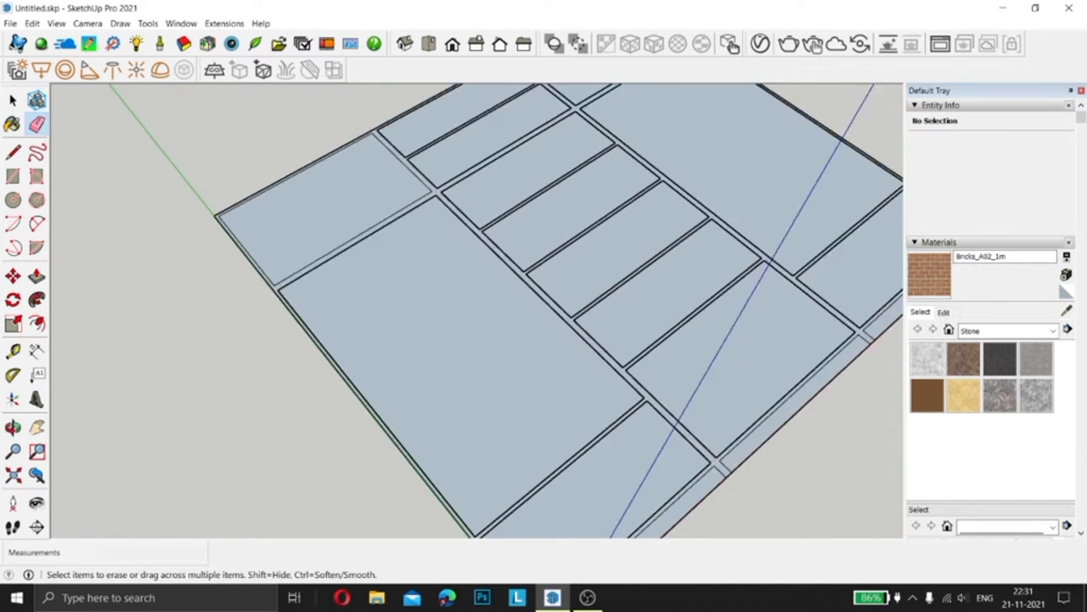
{"action": "scroll", "coordinate": [476, 310], "scroll_direction": "up", "scroll_amount": 2}
{"action": "scroll", "coordinate": [476, 310], "scroll_direction": "up", "scroll_amount": 1}
{"action": "scroll", "coordinate": [476, 310], "scroll_direction": "up", "scroll_amount": 1}
{"action": "scroll", "coordinate": [476, 310], "scroll_direction": "down", "scroll_amount": 1}
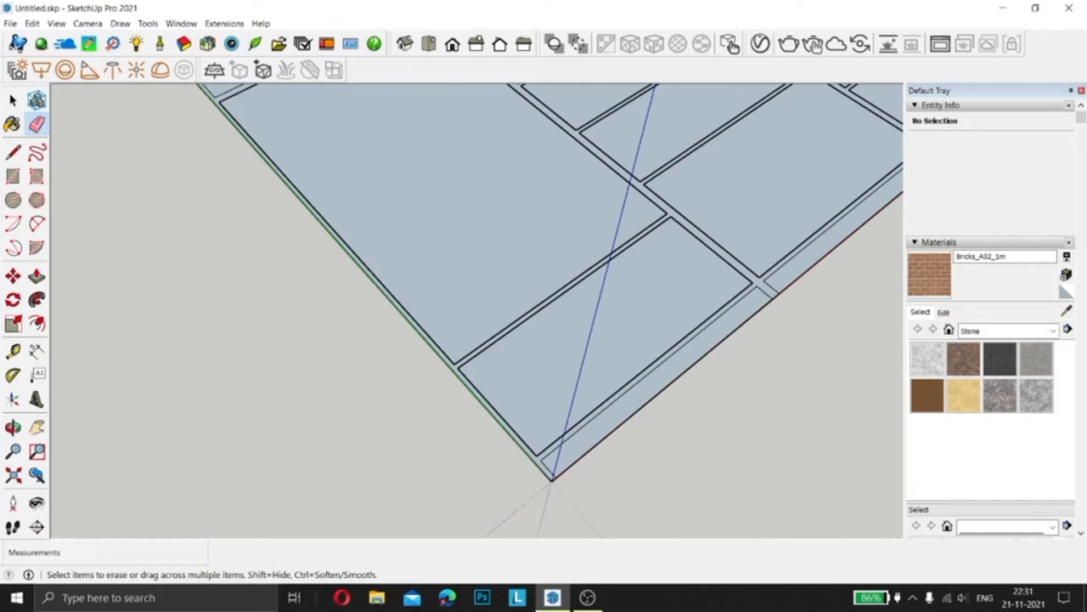
{"action": "middle_click_drag", "start_coordinate": [475, 310], "coordinate": [484, 301]}
{"action": "scroll", "coordinate": [539, 357], "scroll_direction": "up", "scroll_amount": 1}
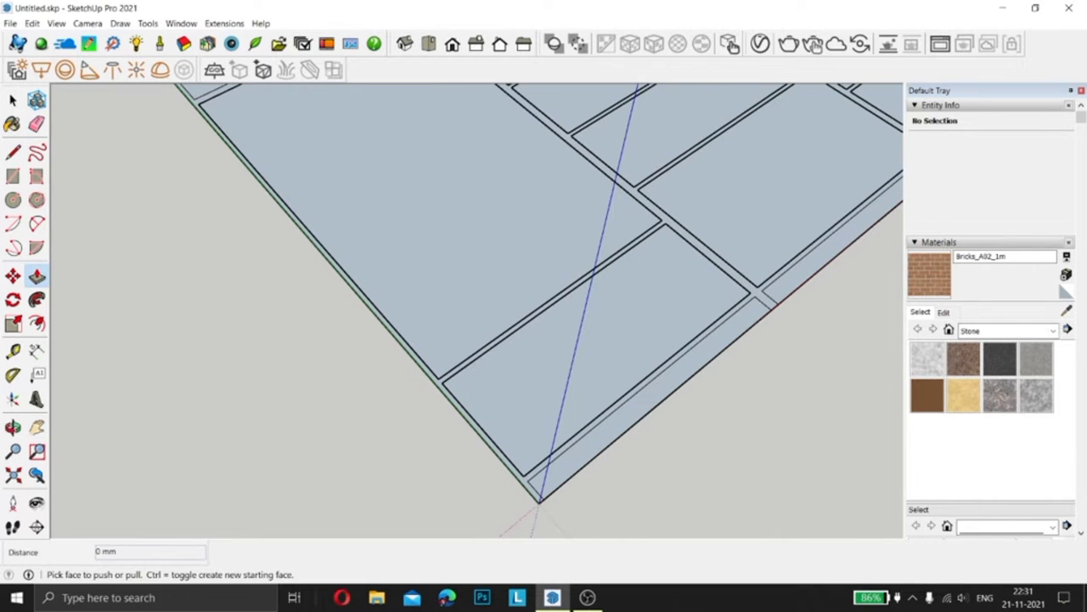
{"action": "scroll", "coordinate": [538, 357], "scroll_direction": "up", "scroll_amount": 1}
- Trace rectangles over the first several floor panels
{"action": "left_click", "coordinate": [543, 254]}
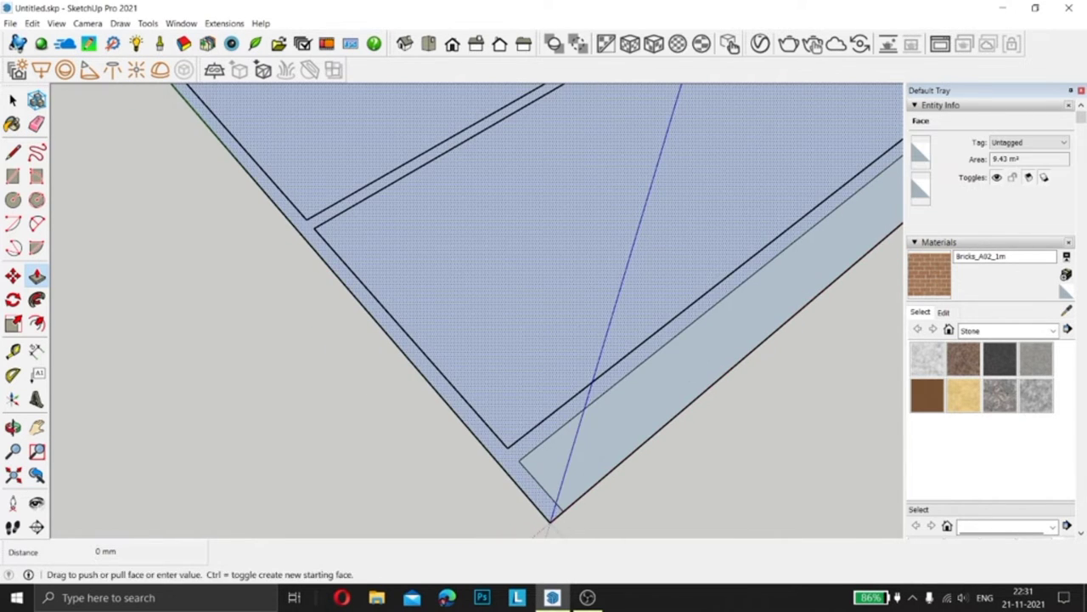
{"action": "middle_click_drag", "start_coordinate": [533, 441], "coordinate": [659, 406]}
{"action": "key", "text": "Escape"}
{"action": "key", "text": "r"}
{"action": "left_click", "coordinate": [618, 491]}
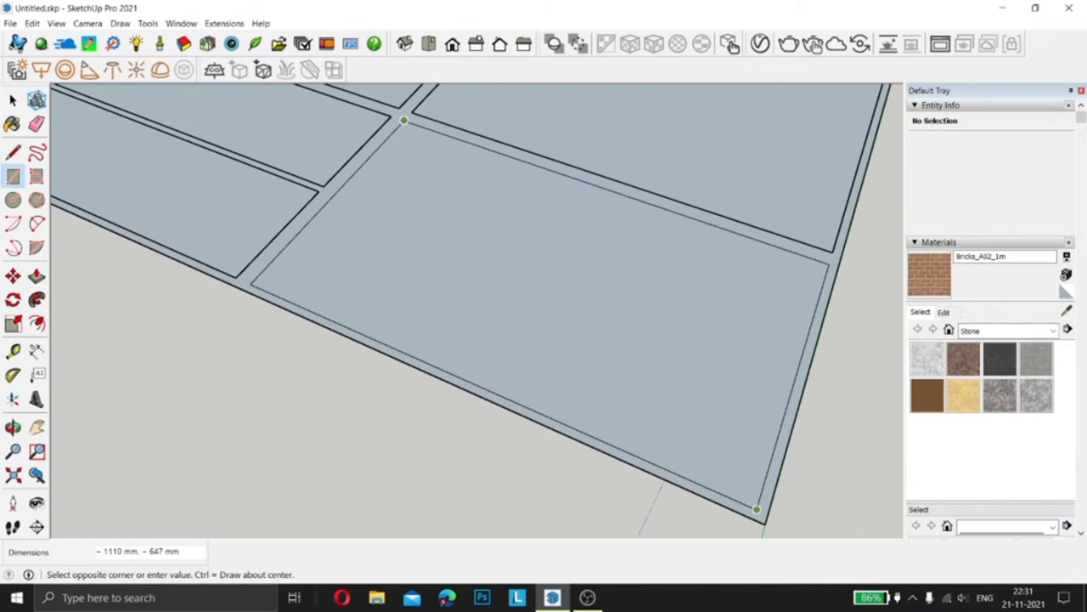
{"action": "middle_click_drag", "start_coordinate": [618, 491], "coordinate": [483, 316]}
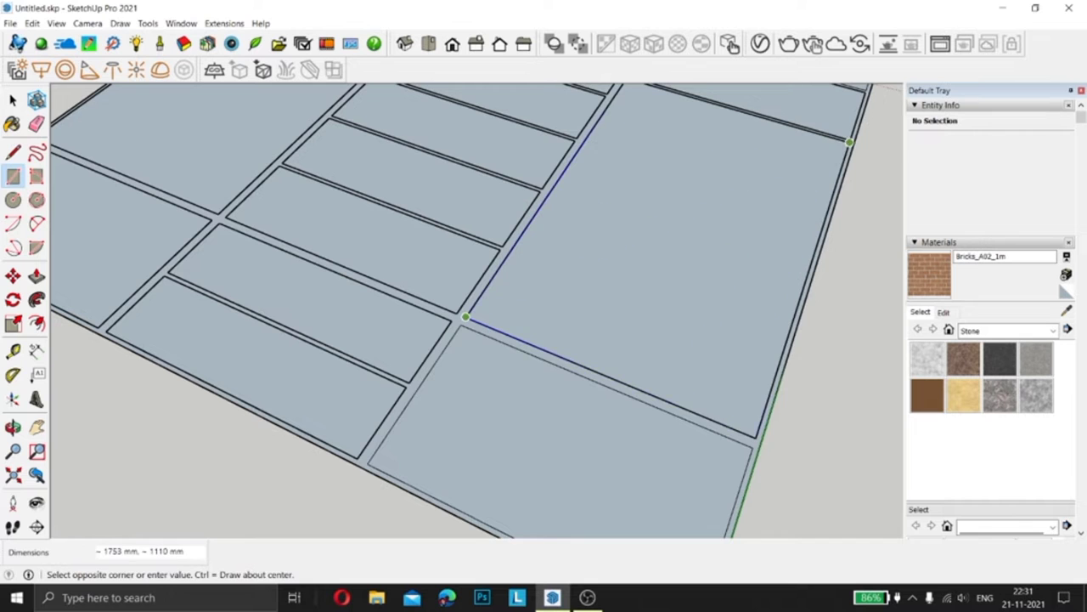
{"action": "left_click", "coordinate": [850, 142]}
{"action": "scroll", "coordinate": [742, 263], "scroll_direction": "down", "scroll_amount": 5}
{"action": "scroll", "coordinate": [626, 162], "scroll_direction": "up", "scroll_amount": 6}
{"action": "scroll", "coordinate": [590, 140], "scroll_direction": "down", "scroll_amount": 4}
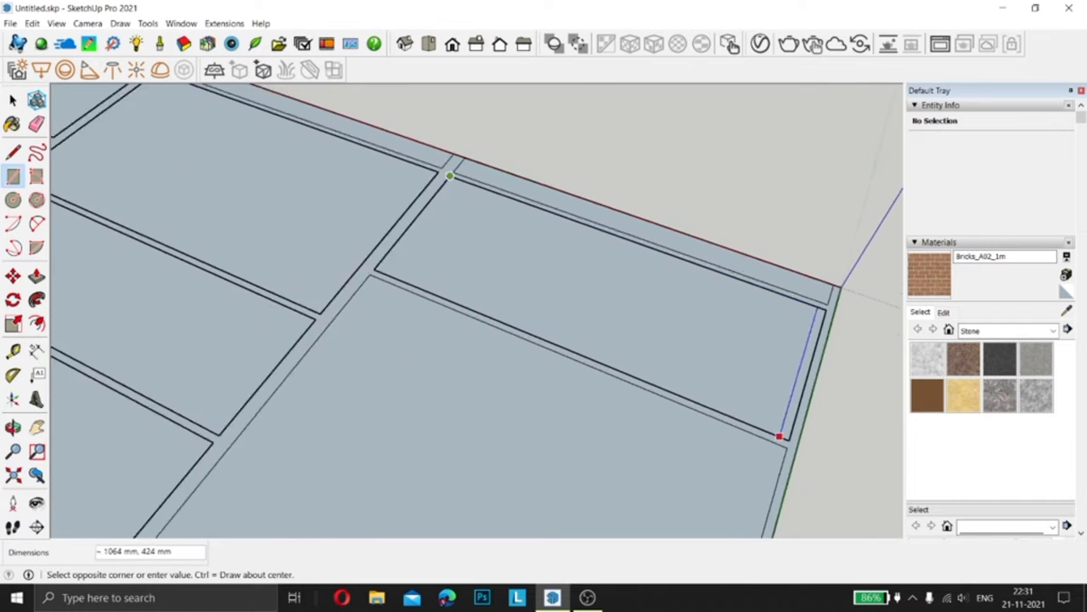
{"action": "left_click", "coordinate": [790, 428]}
{"action": "scroll", "coordinate": [435, 243], "scroll_direction": "up", "scroll_amount": 4}
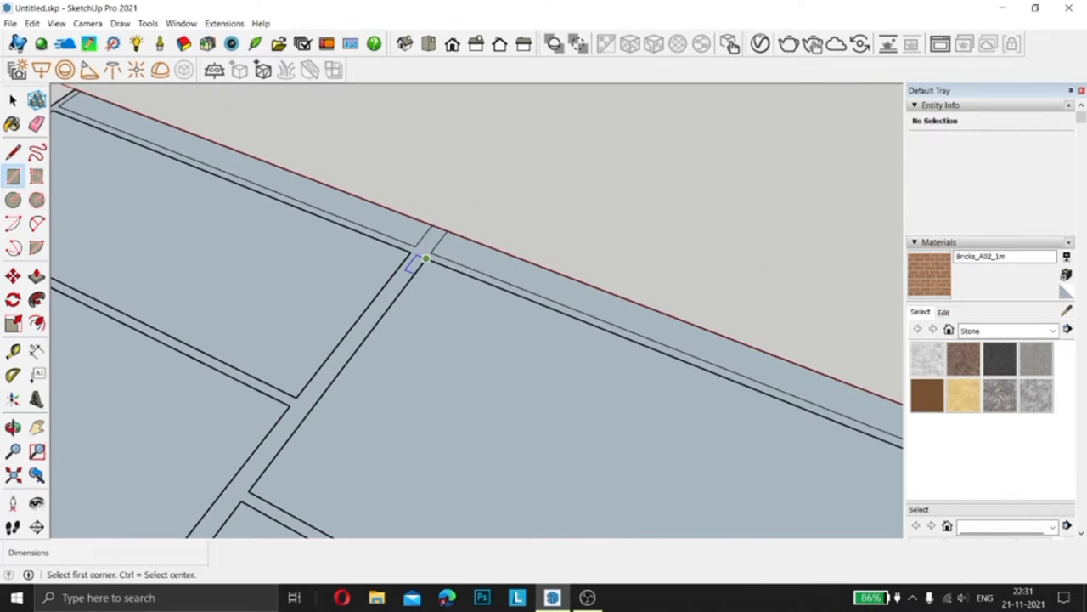
{"action": "left_click", "coordinate": [435, 241]}
{"action": "left_click", "coordinate": [627, 367]}
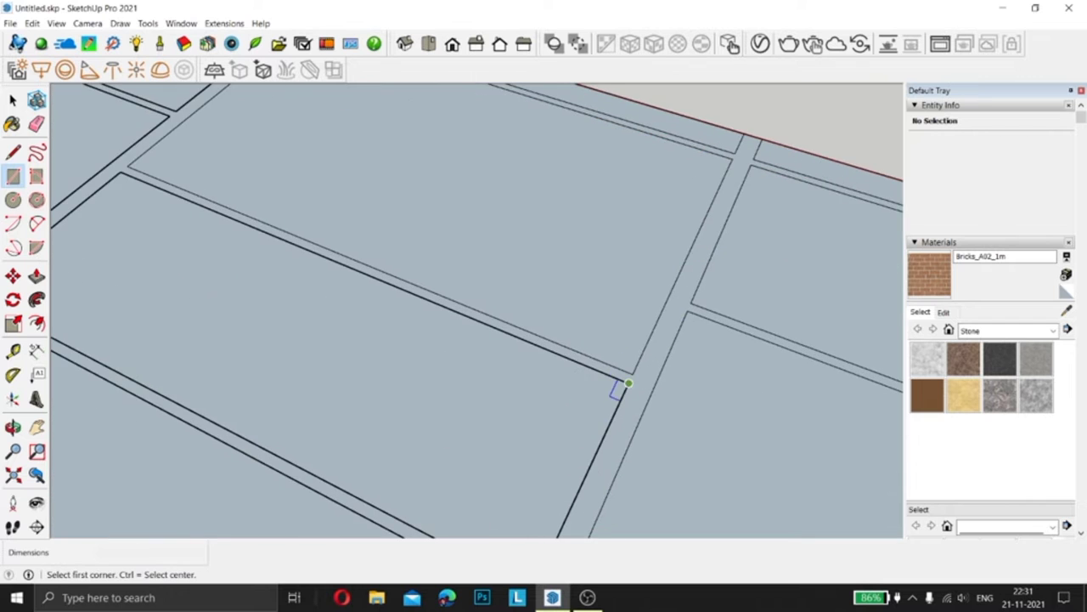
{"action": "left_click", "coordinate": [619, 388]}
{"action": "left_click", "coordinate": [243, 291]}
{"action": "scroll", "coordinate": [658, 367], "scroll_direction": "up", "scroll_amount": 3}
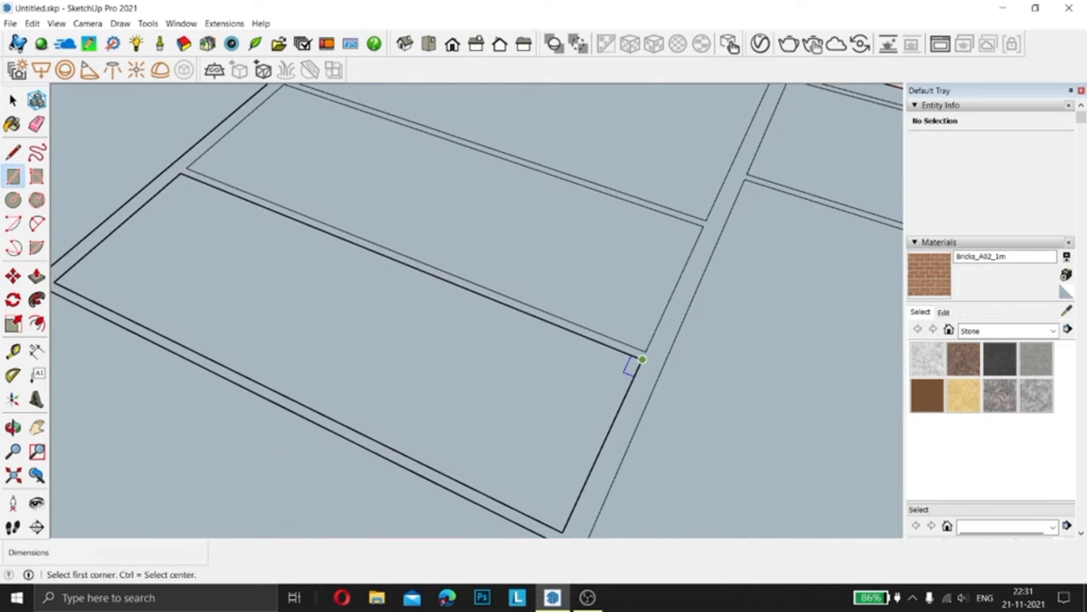
{"action": "left_click", "coordinate": [631, 364]}
{"action": "scroll", "coordinate": [594, 405], "scroll_direction": "down", "scroll_amount": 3}
{"action": "scroll", "coordinate": [594, 405], "scroll_direction": "up", "scroll_amount": 3}
{"action": "left_click", "coordinate": [287, 278]}
{"action": "scroll", "coordinate": [287, 278], "scroll_direction": "up", "scroll_amount": 2}
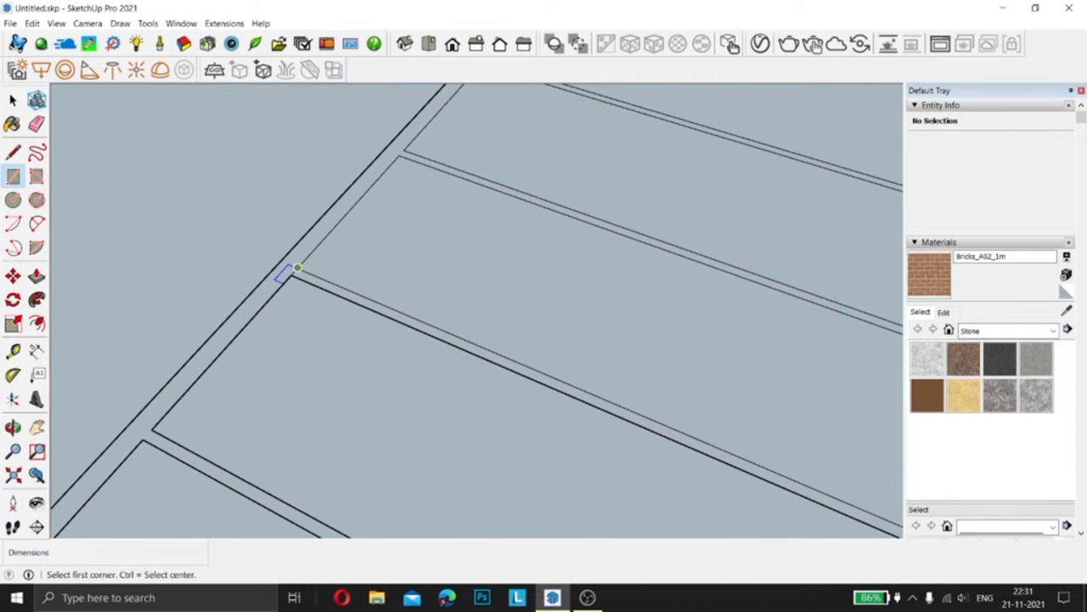
- Trace rectangles over the remaining panels, the front strip and the top panel
{"action": "left_click", "coordinate": [287, 270]}
{"action": "scroll", "coordinate": [272, 238], "scroll_direction": "down", "scroll_amount": 2}
{"action": "scroll", "coordinate": [425, 357], "scroll_direction": "up", "scroll_amount": 3}
{"action": "scroll", "coordinate": [568, 398], "scroll_direction": "up", "scroll_amount": 2}
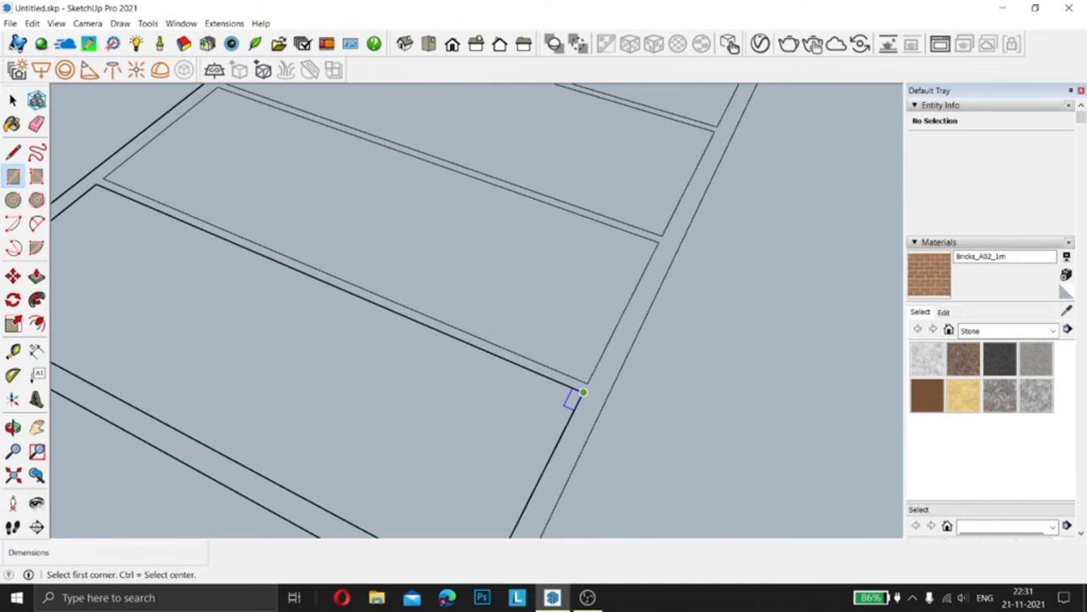
{"action": "left_click", "coordinate": [100, 276]}
{"action": "scroll", "coordinate": [99, 275], "scroll_direction": "down", "scroll_amount": 2}
{"action": "scroll", "coordinate": [624, 324], "scroll_direction": "up", "scroll_amount": 2}
{"action": "scroll", "coordinate": [213, 242], "scroll_direction": "up", "scroll_amount": 2}
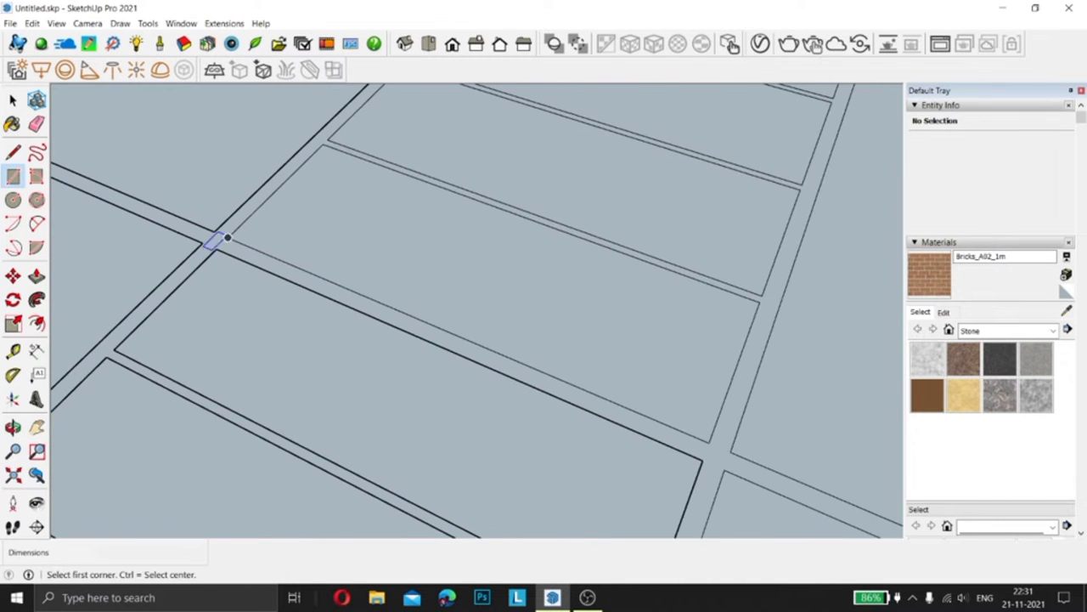
{"action": "scroll", "coordinate": [394, 360], "scroll_direction": "up", "scroll_amount": 2}
{"action": "scroll", "coordinate": [501, 444], "scroll_direction": "down", "scroll_amount": 2}
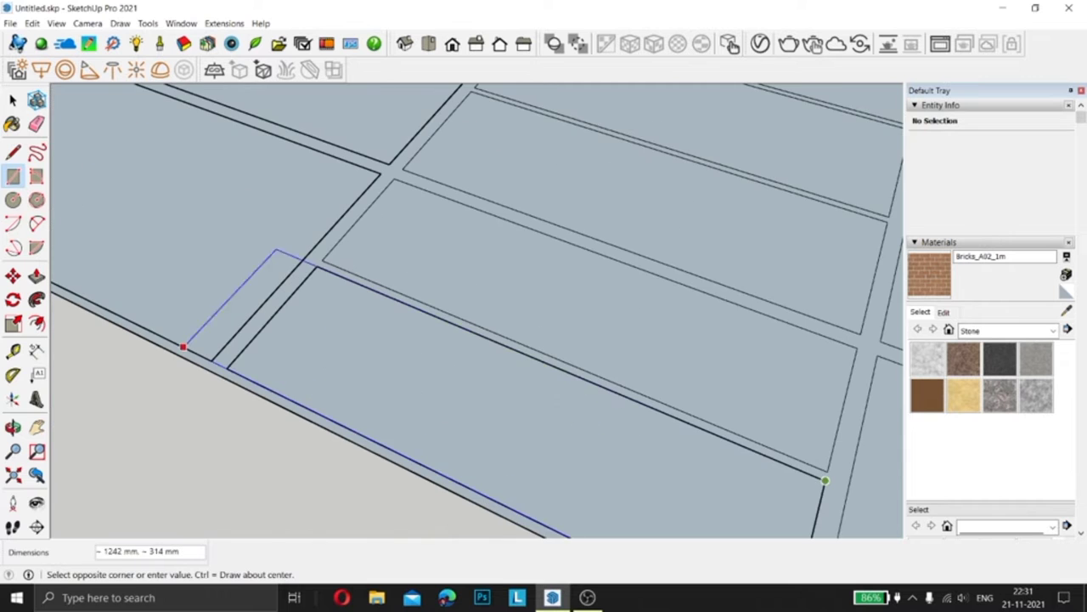
{"action": "left_click", "coordinate": [824, 481]}
{"action": "scroll", "coordinate": [274, 326], "scroll_direction": "down", "scroll_amount": 2}
{"action": "scroll", "coordinate": [242, 158], "scroll_direction": "up", "scroll_amount": 2}
{"action": "left_click", "coordinate": [243, 158]}
{"action": "scroll", "coordinate": [555, 422], "scroll_direction": "down", "scroll_amount": 1}
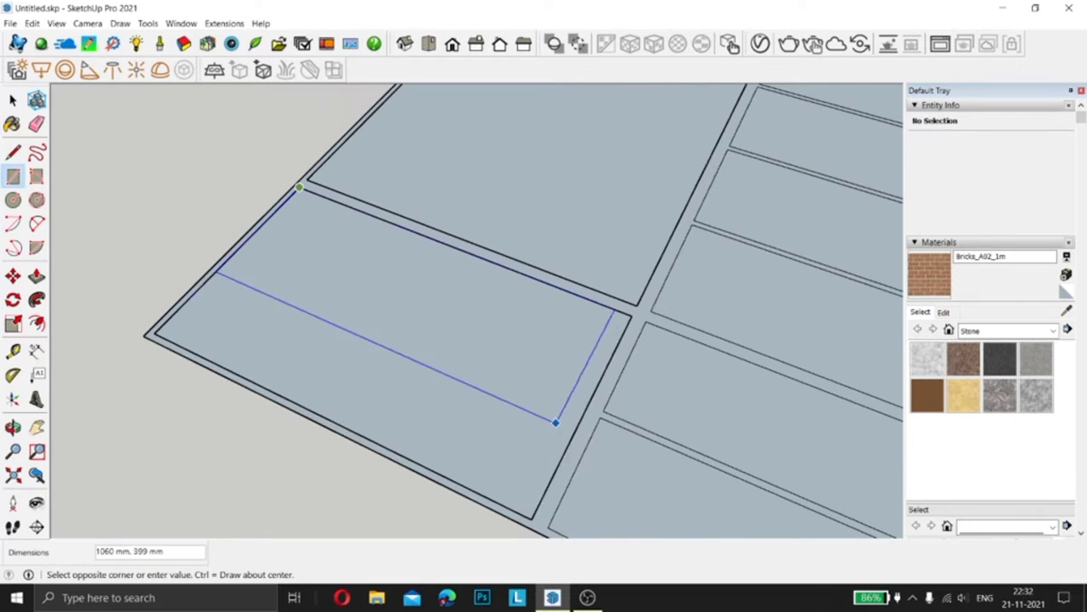
{"action": "scroll", "coordinate": [583, 393], "scroll_direction": "up", "scroll_amount": 2}
{"action": "left_click", "coordinate": [583, 393]}
{"action": "scroll", "coordinate": [549, 510], "scroll_direction": "down", "scroll_amount": 2}
{"action": "scroll", "coordinate": [534, 121], "scroll_direction": "up", "scroll_amount": 3}
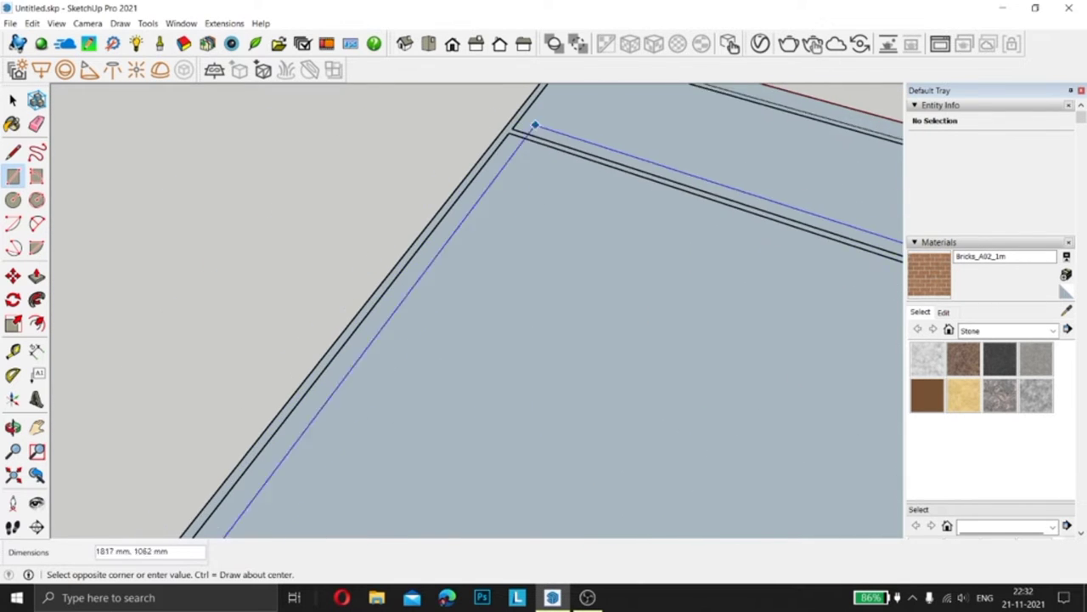
{"action": "left_click", "coordinate": [534, 122]}
{"action": "scroll", "coordinate": [495, 149], "scroll_direction": "down", "scroll_amount": 2}
{"action": "scroll", "coordinate": [490, 248], "scroll_direction": "down", "scroll_amount": 2}
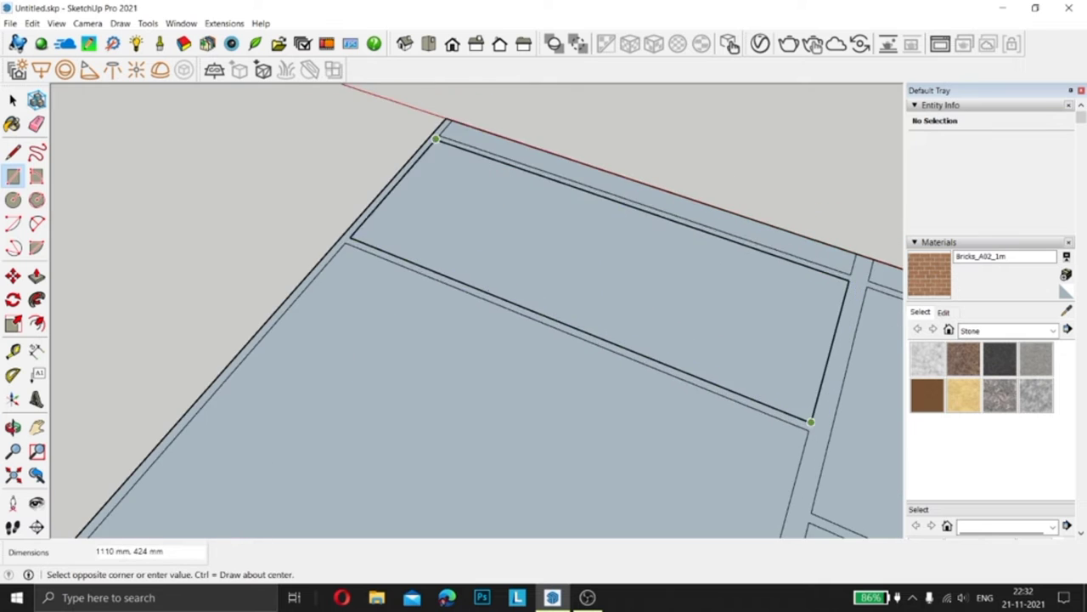
{"action": "left_click", "coordinate": [376, 337]}
{"action": "scroll", "coordinate": [269, 291], "scroll_direction": "down", "scroll_amount": 3}
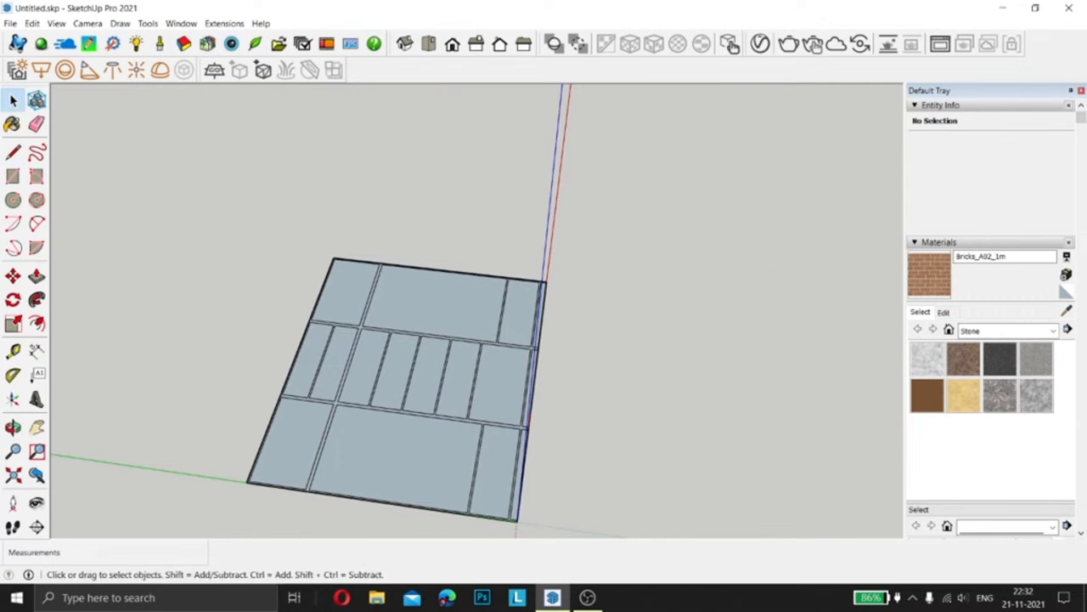
- Push/Pull the strips and border up 600 mm into walls
{"action": "middle_click_drag", "start_coordinate": [442, 213], "coordinate": [496, 224]}
{"action": "scroll", "coordinate": [496, 225], "scroll_direction": "up", "scroll_amount": 3}
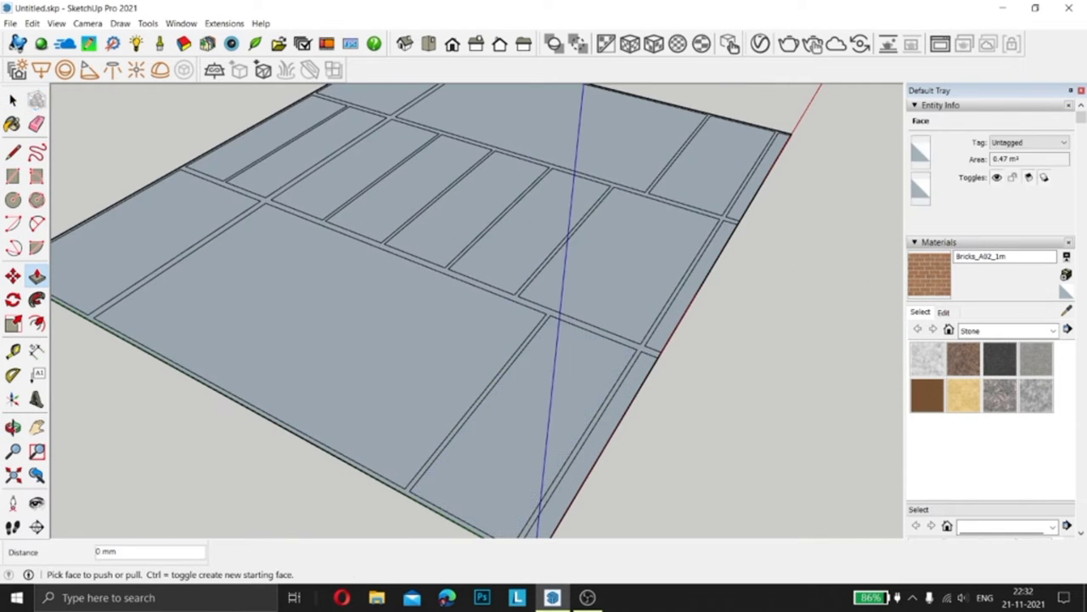
{"action": "left_click", "coordinate": [472, 226]}
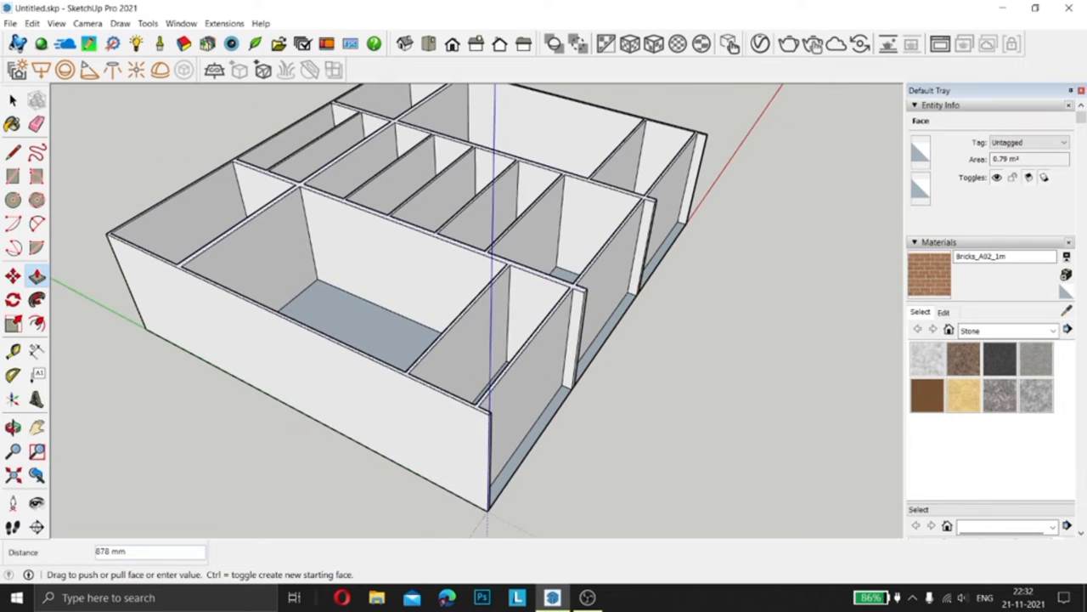
{"action": "key", "text": "Return"}
{"action": "scroll", "coordinate": [408, 297], "scroll_direction": "down", "scroll_amount": 3}
- Drag-select the entire wardrobe carcass
{"action": "middle_click_drag", "start_coordinate": [407, 298], "coordinate": [510, 255]}
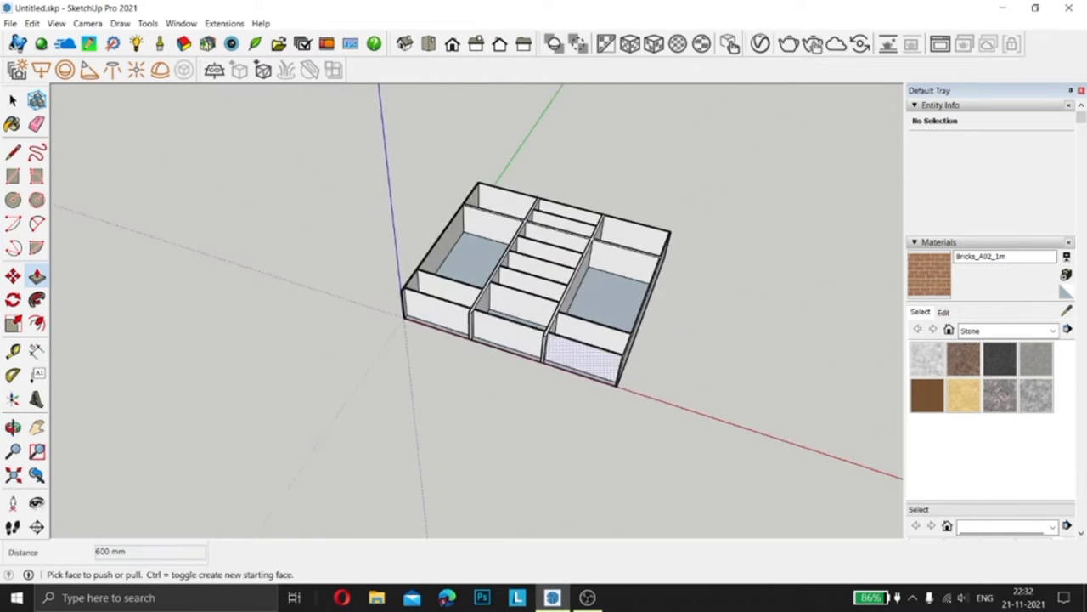
{"action": "key", "text": "space"}
{"action": "left_click_drag", "start_coordinate": [539, 155], "coordinate": [669, 221]}
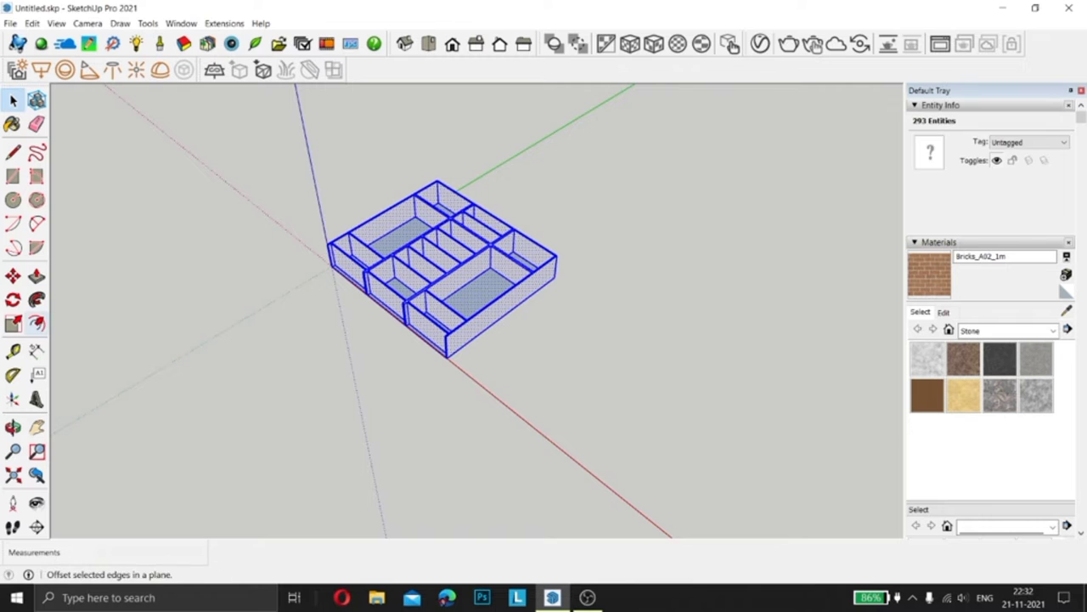
- Rotate the compartmented box upright so it stands like a wardrobe
{"action": "middle_click_drag", "start_coordinate": [380, 333], "coordinate": [484, 303]}
{"action": "left_click", "coordinate": [513, 297]}
{"action": "left_click", "coordinate": [544, 289]}
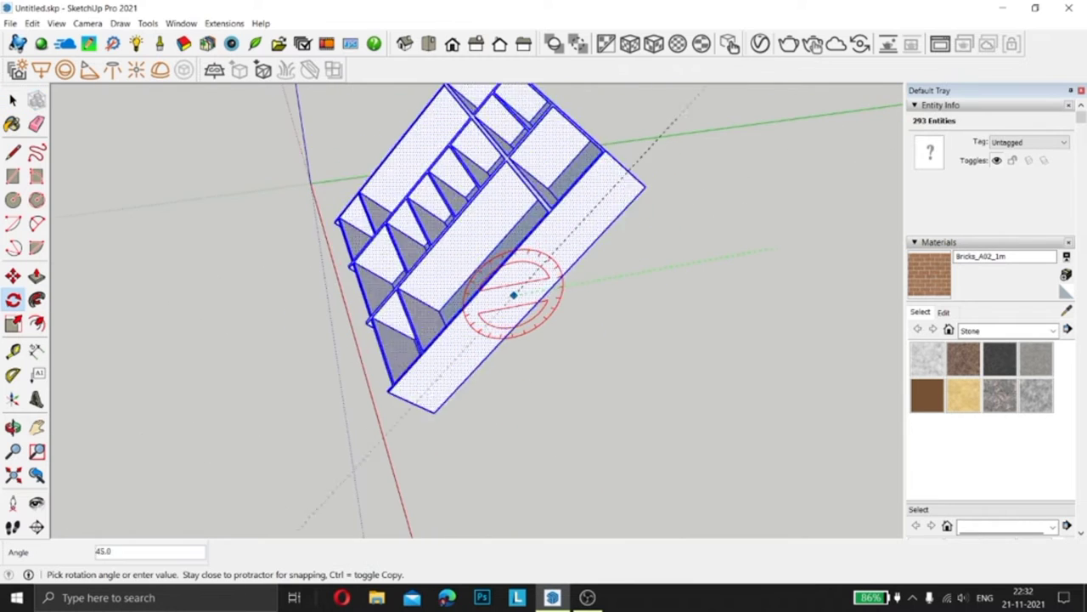
- Move the wardrobe so its bottom front corner sits at the axis origin
{"action": "middle_click_drag", "start_coordinate": [479, 240], "coordinate": [255, 298]}
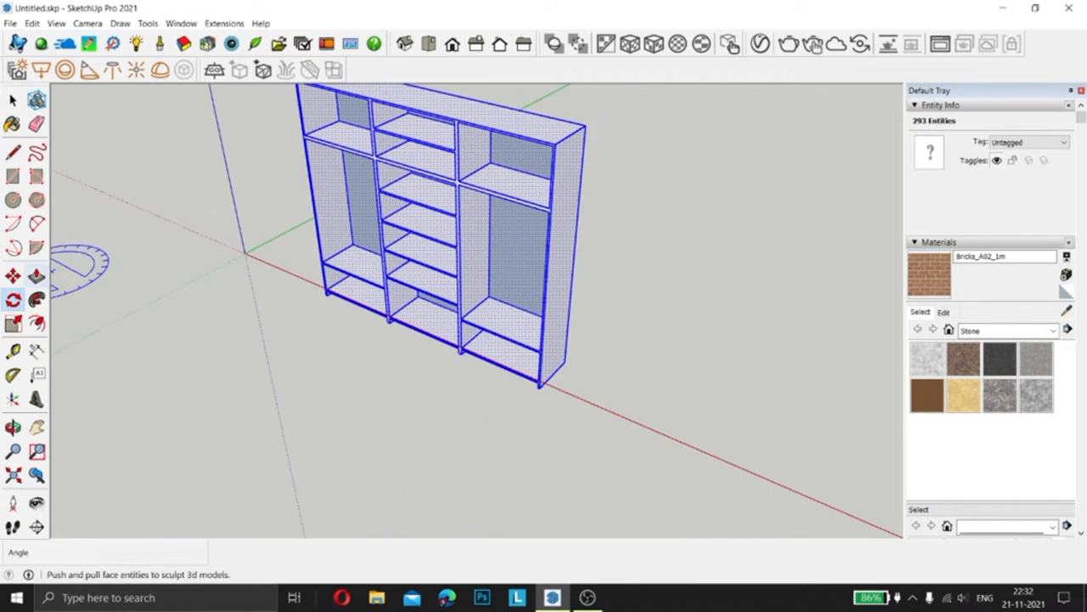
{"action": "left_click", "coordinate": [13, 277]}
{"action": "scroll", "coordinate": [382, 285], "scroll_direction": "up", "scroll_amount": 3}
{"action": "scroll", "coordinate": [382, 284], "scroll_direction": "up", "scroll_amount": 3}
{"action": "left_click", "coordinate": [382, 284]}
{"action": "scroll", "coordinate": [382, 285], "scroll_direction": "down", "scroll_amount": 3}
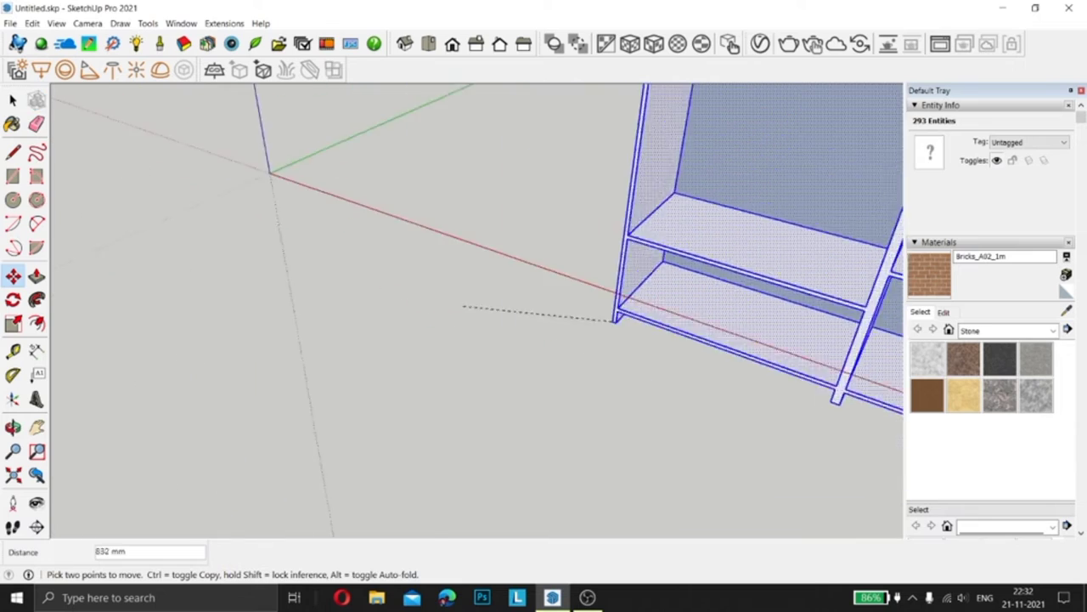
{"action": "scroll", "coordinate": [406, 299], "scroll_direction": "down", "scroll_amount": 2}
{"action": "left_click", "coordinate": [414, 407]}
{"action": "middle_click_drag", "start_coordinate": [413, 407], "coordinate": [357, 280]}
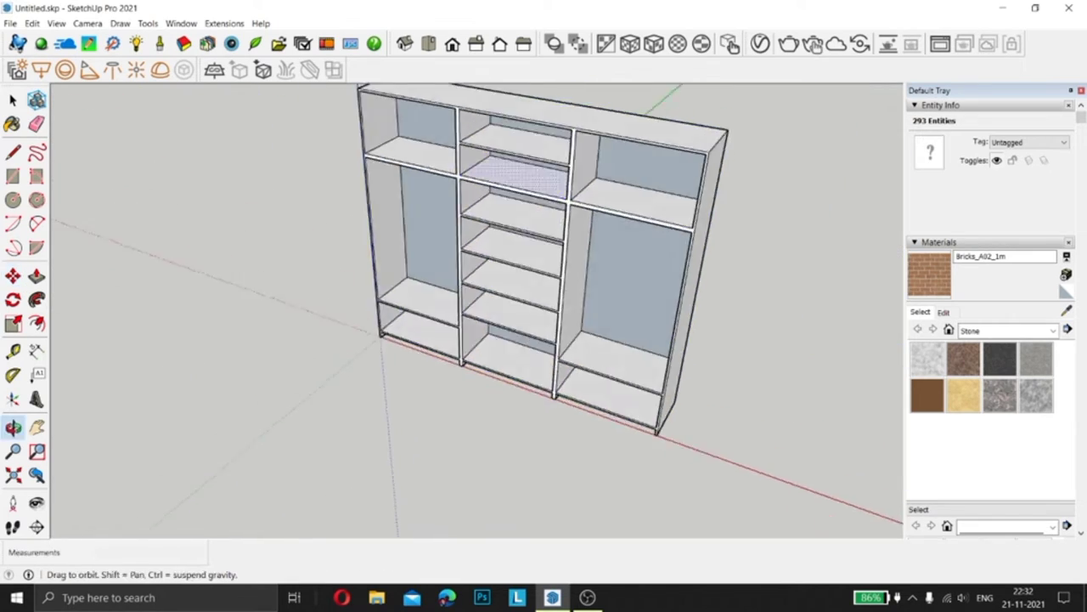
{"action": "scroll", "coordinate": [357, 280], "scroll_direction": "up", "scroll_amount": 5}
- Draw a rectangle across the upper-left shelf front up to the divider
{"action": "scroll", "coordinate": [357, 280], "scroll_direction": "up", "scroll_amount": 3}
{"action": "left_click", "coordinate": [13, 101]}
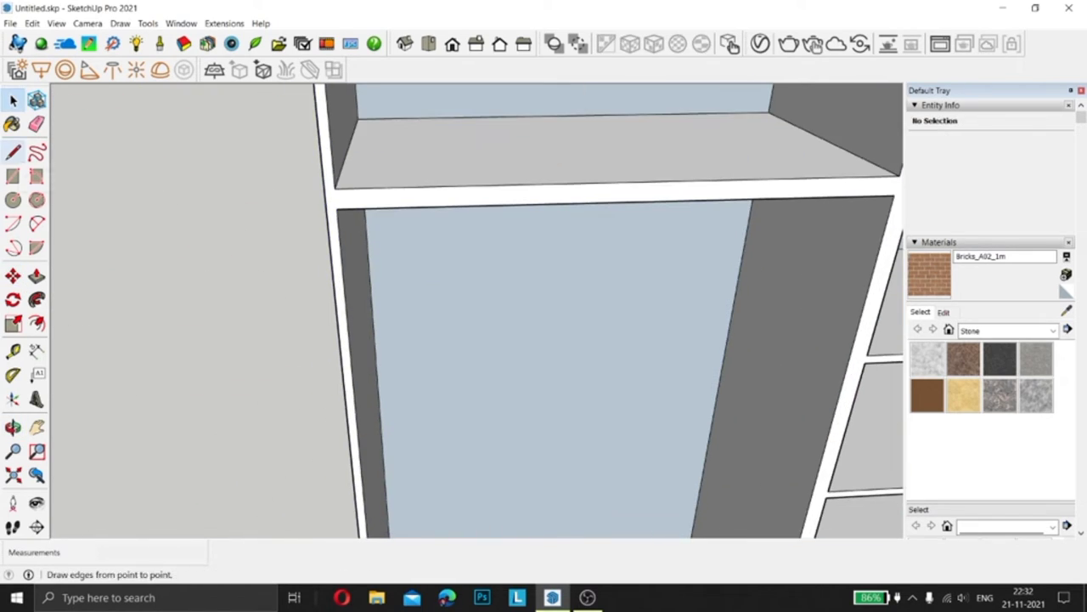
{"action": "scroll", "coordinate": [415, 226], "scroll_direction": "down", "scroll_amount": 2}
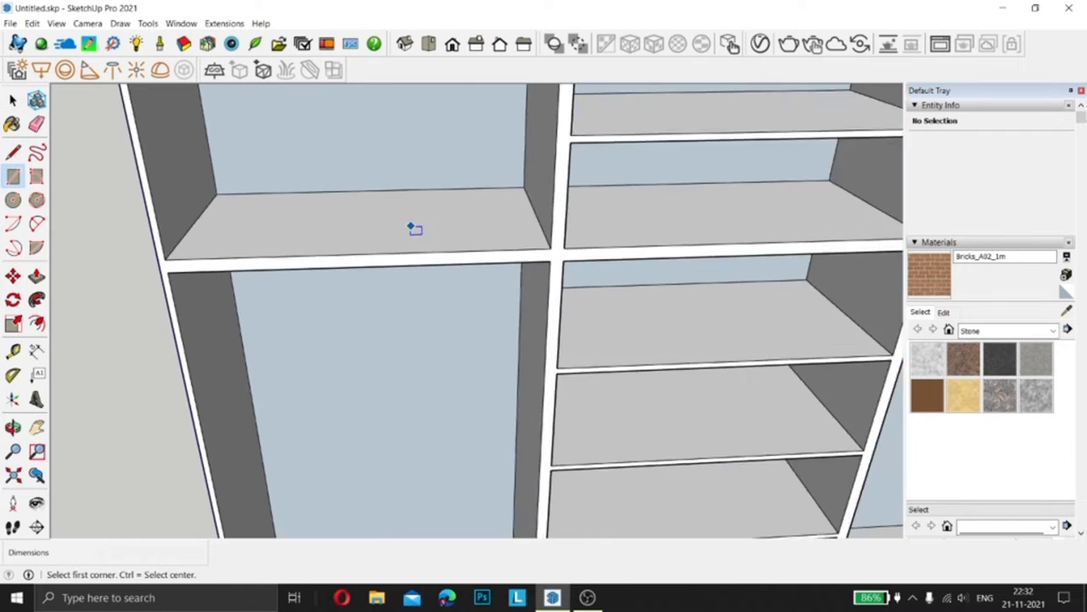
{"action": "scroll", "coordinate": [110, 255], "scroll_direction": "up", "scroll_amount": 2}
{"action": "left_click", "coordinate": [74, 261]}
{"action": "scroll", "coordinate": [85, 252], "scroll_direction": "down", "scroll_amount": 1}
{"action": "scroll", "coordinate": [573, 255], "scroll_direction": "up", "scroll_amount": 3}
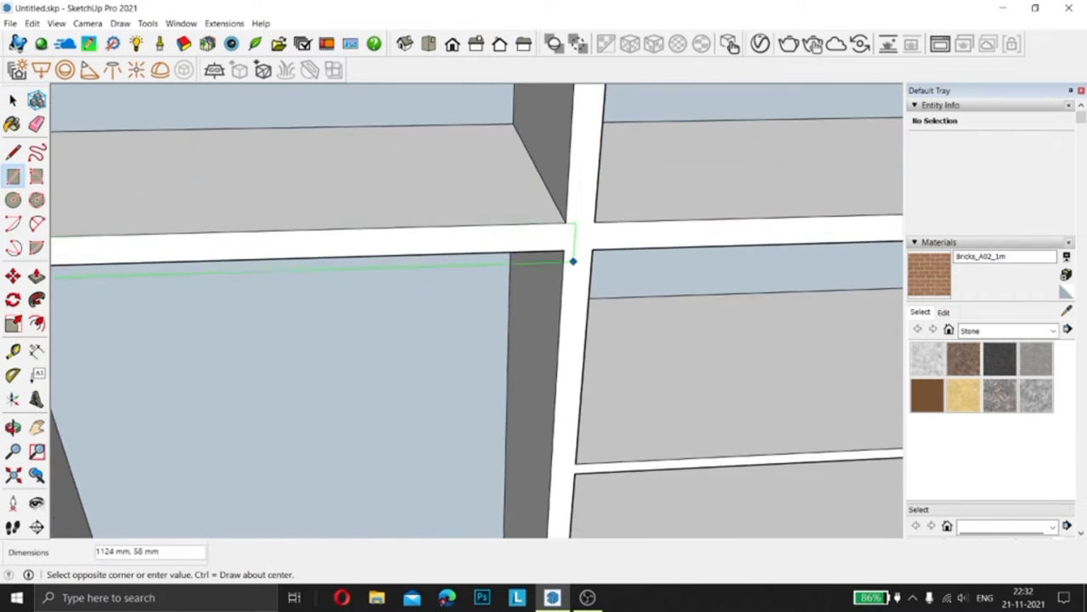
{"action": "left_click", "coordinate": [563, 245]}
{"action": "scroll", "coordinate": [563, 246], "scroll_direction": "down", "scroll_amount": 2}
- Push the shelf front back 100 mm, then push the face again
{"action": "left_click", "coordinate": [36, 276]}
{"action": "scroll", "coordinate": [340, 293], "scroll_direction": "up", "scroll_amount": 3}
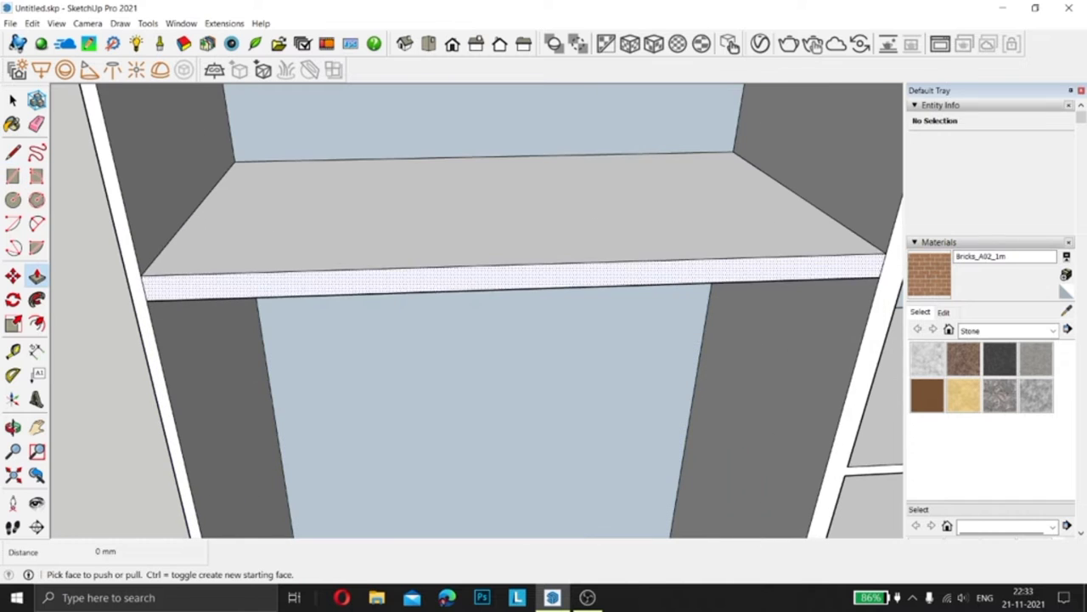
{"action": "key", "text": "Return"}
{"action": "scroll", "coordinate": [476, 310], "scroll_direction": "down", "scroll_amount": 1}
{"action": "scroll", "coordinate": [475, 310], "scroll_direction": "down", "scroll_amount": 1}
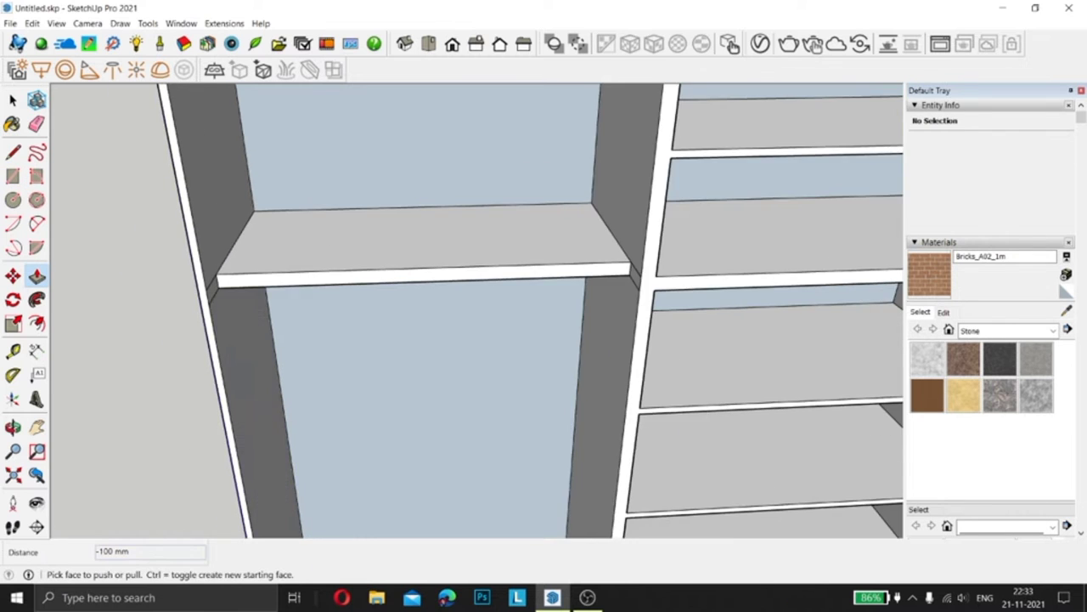
{"action": "scroll", "coordinate": [476, 310], "scroll_direction": "up", "scroll_amount": 3}
{"action": "left_click", "coordinate": [510, 267]}
{"action": "type", "text": "15"}
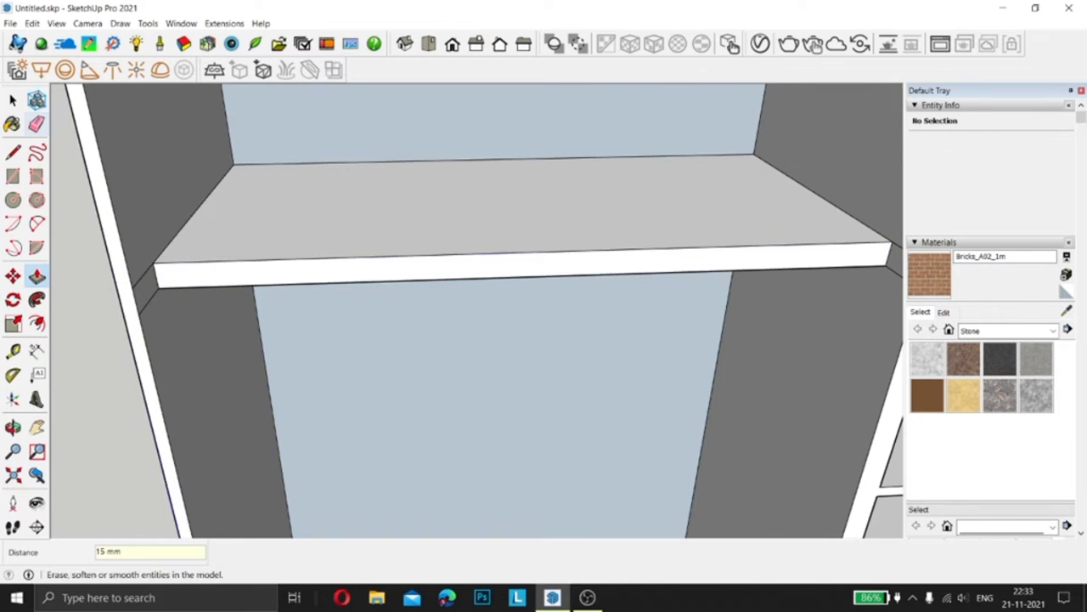
- Orbit to an oblique view of the shelving with the Eraser ready for stray edges
{"action": "left_click", "coordinate": [36, 123]}
{"action": "scroll", "coordinate": [149, 285], "scroll_direction": "up", "scroll_amount": 3}
{"action": "scroll", "coordinate": [148, 285], "scroll_direction": "down", "scroll_amount": 1}
{"action": "scroll", "coordinate": [476, 310], "scroll_direction": "down", "scroll_amount": 3}
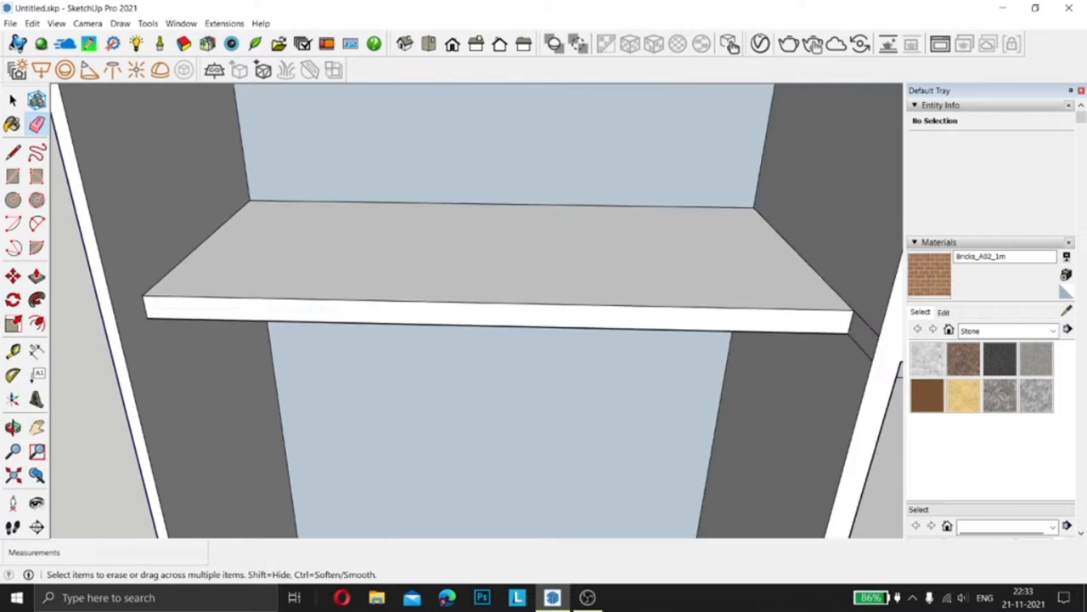
{"action": "mouse_move", "coordinate": [476, 310]}
{"action": "middle_mouse_down"}
{"action": "mouse_move", "coordinate": [527, 310]}
{"action": "mouse_move", "coordinate": [339, 255]}
{"action": "middle_mouse_up"}
{"action": "scroll", "coordinate": [476, 310], "scroll_direction": "down", "scroll_amount": 3}
{"action": "scroll", "coordinate": [475, 310], "scroll_direction": "up", "scroll_amount": 5}
- Draw rectangles across the middle-bay shelf fronts
{"action": "key", "text": "r"}
{"action": "left_click", "coordinate": [306, 191]}
{"action": "scroll", "coordinate": [340, 274], "scroll_direction": "down", "scroll_amount": 3}
{"action": "scroll", "coordinate": [509, 238], "scroll_direction": "up", "scroll_amount": 2}
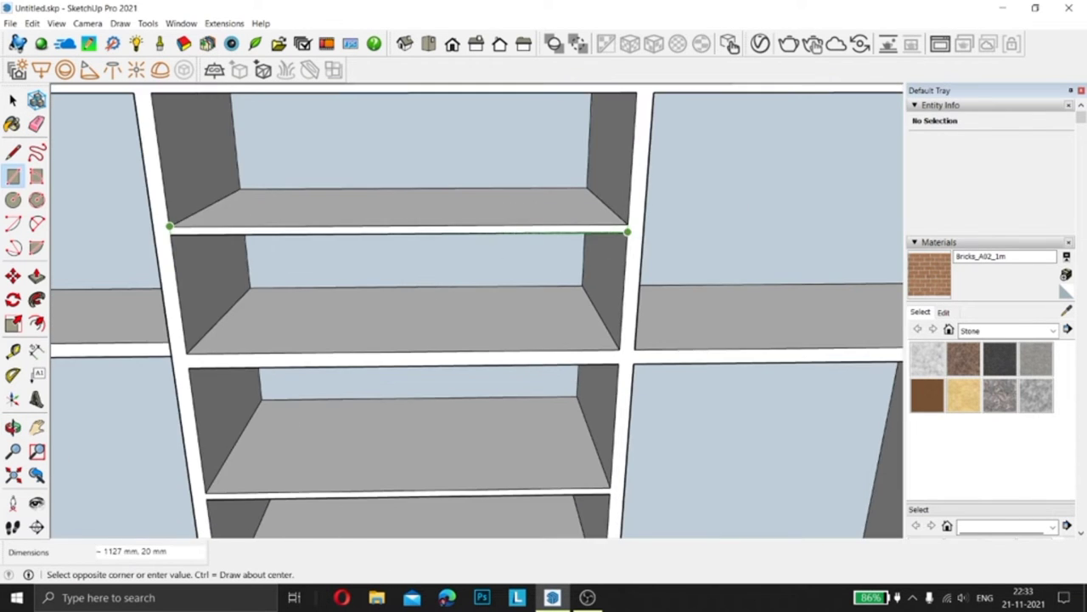
{"action": "left_click", "coordinate": [626, 226]}
{"action": "scroll", "coordinate": [354, 313], "scroll_direction": "up", "scroll_amount": 2}
{"action": "left_click", "coordinate": [352, 295]}
{"action": "middle_click_drag", "start_coordinate": [352, 294], "coordinate": [141, 303], "text": "shift"}
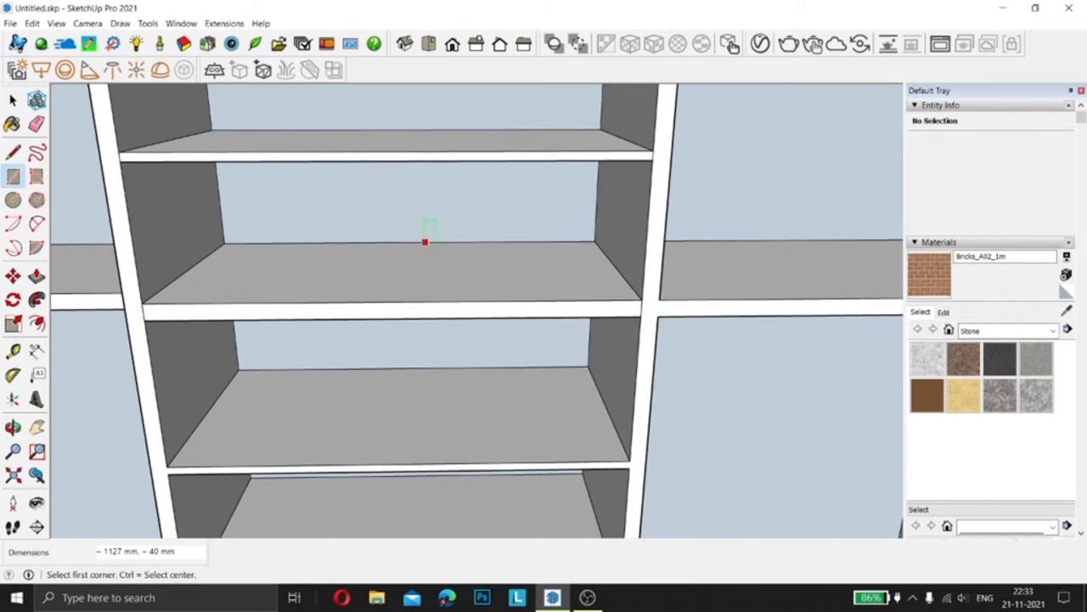
{"action": "scroll", "coordinate": [424, 242], "scroll_direction": "up", "scroll_amount": 3}
{"action": "left_click", "coordinate": [354, 316]}
{"action": "scroll", "coordinate": [306, 389], "scroll_direction": "down", "scroll_amount": 3}
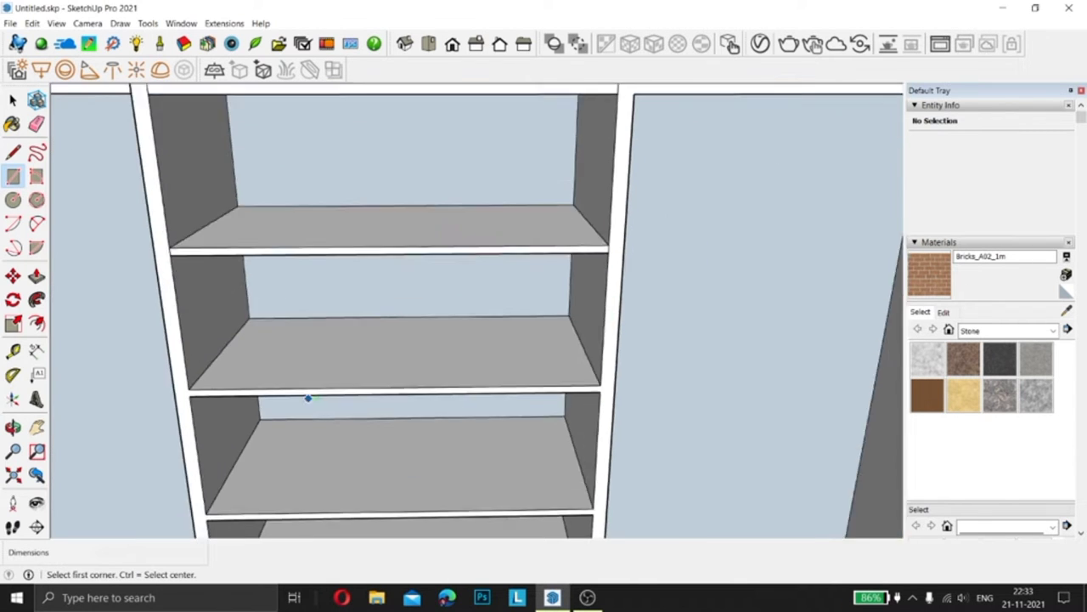
{"action": "scroll", "coordinate": [141, 351], "scroll_direction": "up", "scroll_amount": 3}
{"action": "scroll", "coordinate": [623, 354], "scroll_direction": "up", "scroll_amount": 1}
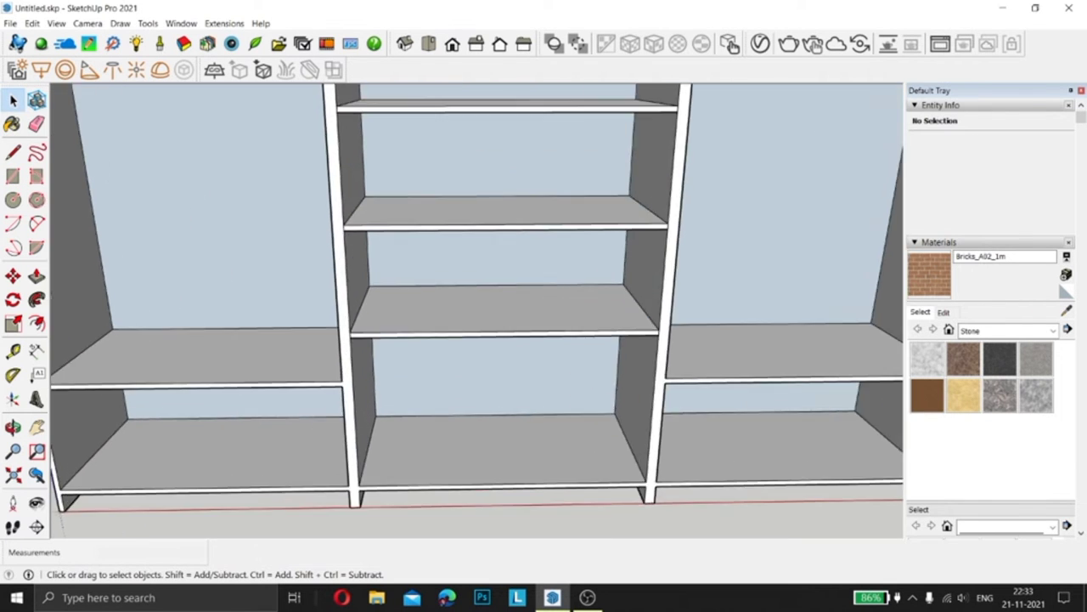
{"action": "scroll", "coordinate": [476, 311], "scroll_direction": "down", "scroll_amount": 3}
{"action": "middle_click_drag", "start_coordinate": [475, 310], "coordinate": [527, 323]}
- Push the top and lower shelf front rectangles in by 15 mm
{"action": "key", "text": "p"}
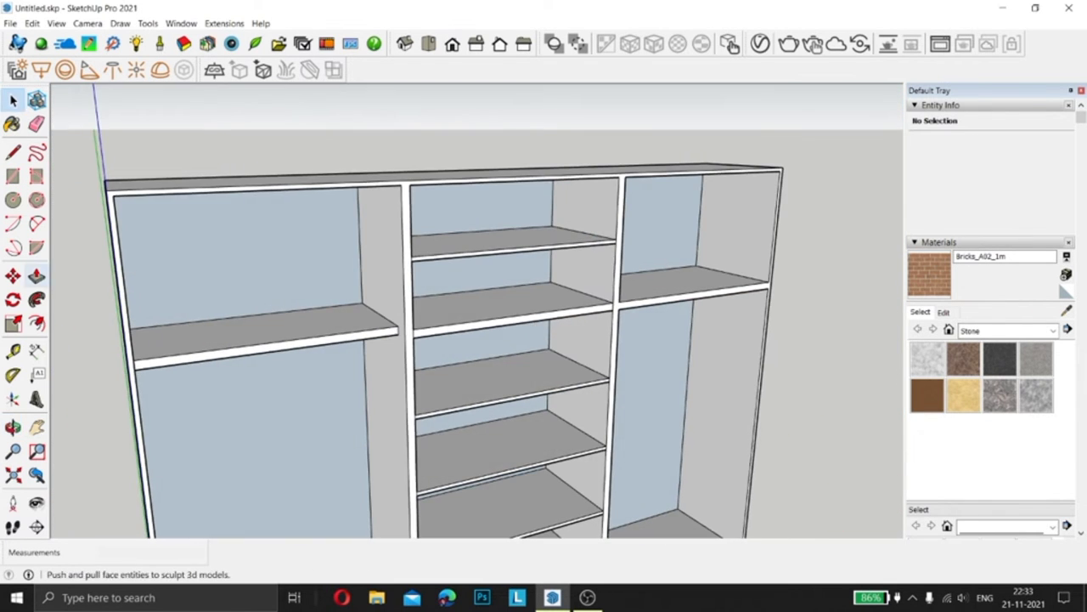
{"action": "scroll", "coordinate": [488, 263], "scroll_direction": "up", "scroll_amount": 3}
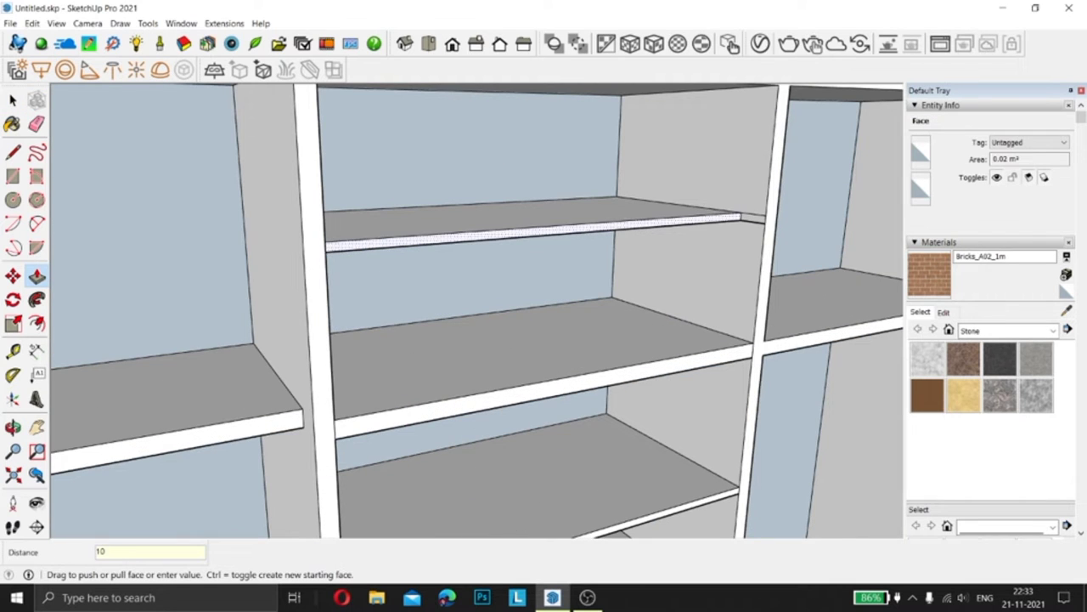
{"action": "scroll", "coordinate": [671, 331], "scroll_direction": "up", "scroll_amount": 2}
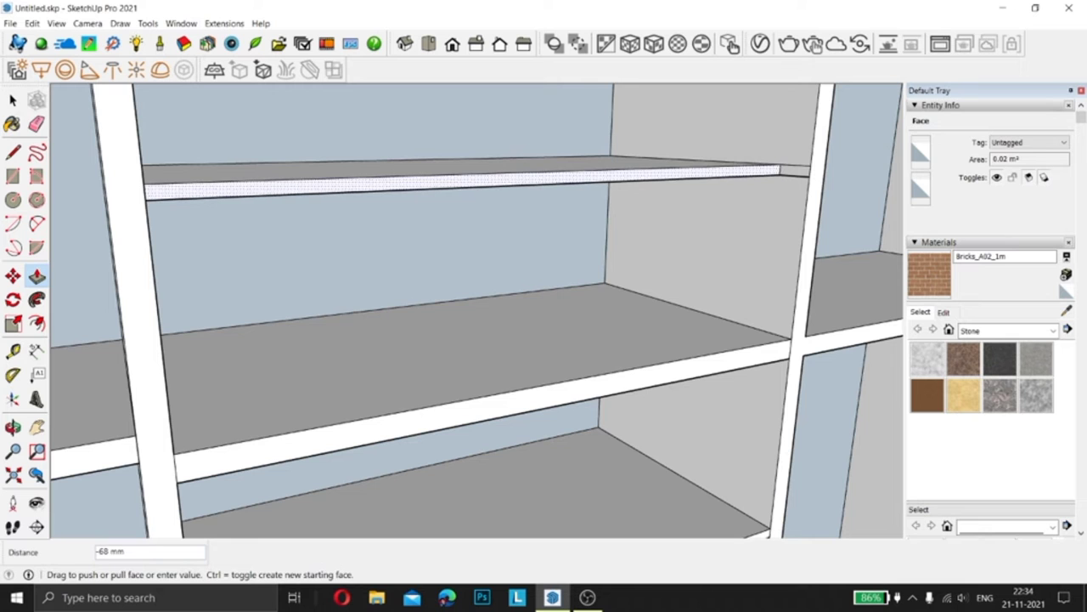
{"action": "type", "text": "-15"}
{"action": "key", "text": "Return"}
{"action": "type", "text": "-15"}
{"action": "key", "text": "Return"}
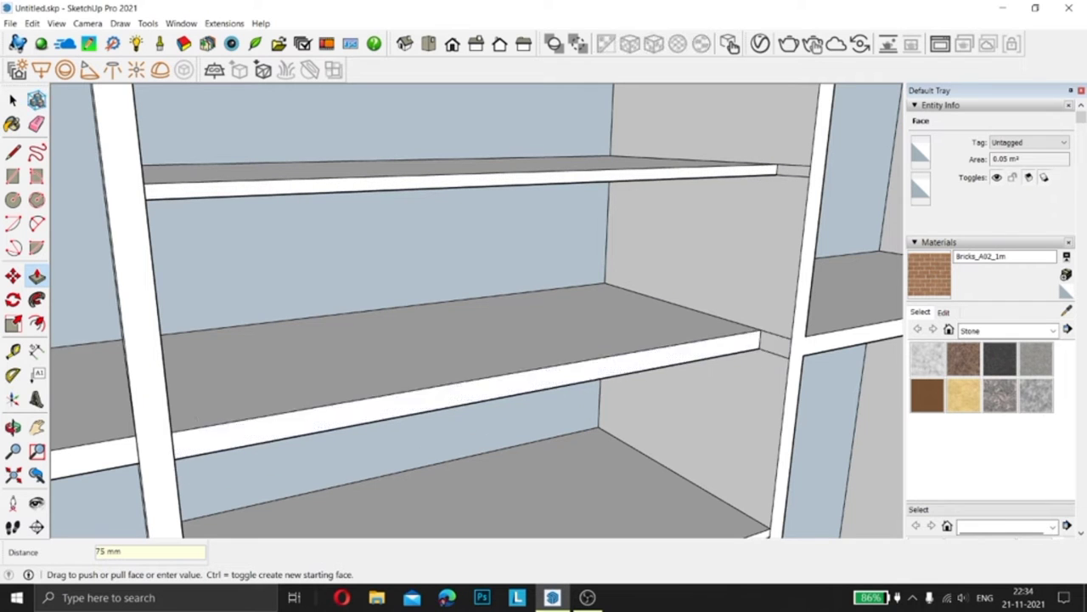
- Push two more shelf fronts back 75 mm and orbit out to see the wardrobe
{"action": "middle_click_drag", "start_coordinate": [476, 306], "coordinate": [526, 323]}
{"action": "scroll", "coordinate": [522, 302], "scroll_direction": "down", "scroll_amount": 2}
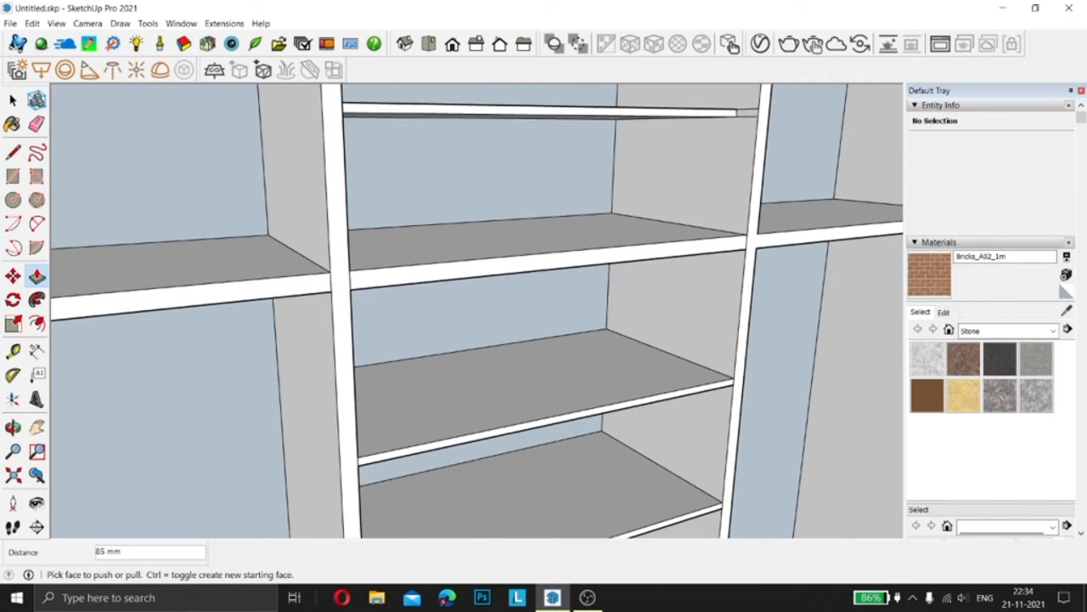
{"action": "scroll", "coordinate": [476, 311], "scroll_direction": "up", "scroll_amount": 3}
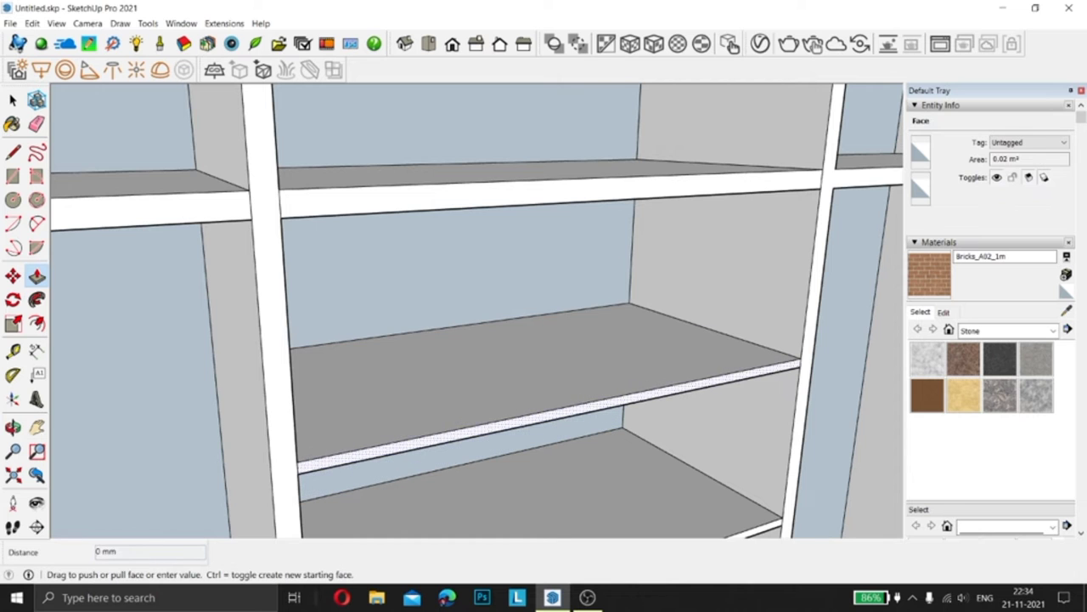
{"action": "middle_click_drag", "start_coordinate": [476, 305], "coordinate": [544, 315]}
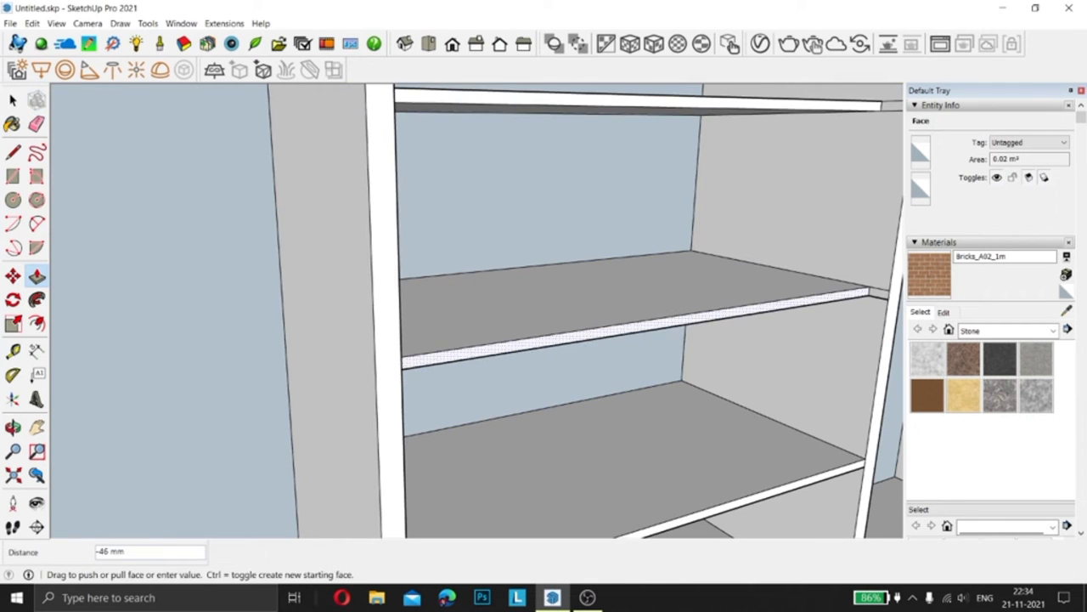
{"action": "type", "text": "5"}
{"action": "key", "text": "Return"}
{"action": "scroll", "coordinate": [476, 311], "scroll_direction": "down", "scroll_amount": 3}
{"action": "scroll", "coordinate": [475, 311], "scroll_direction": "up", "scroll_amount": 3}
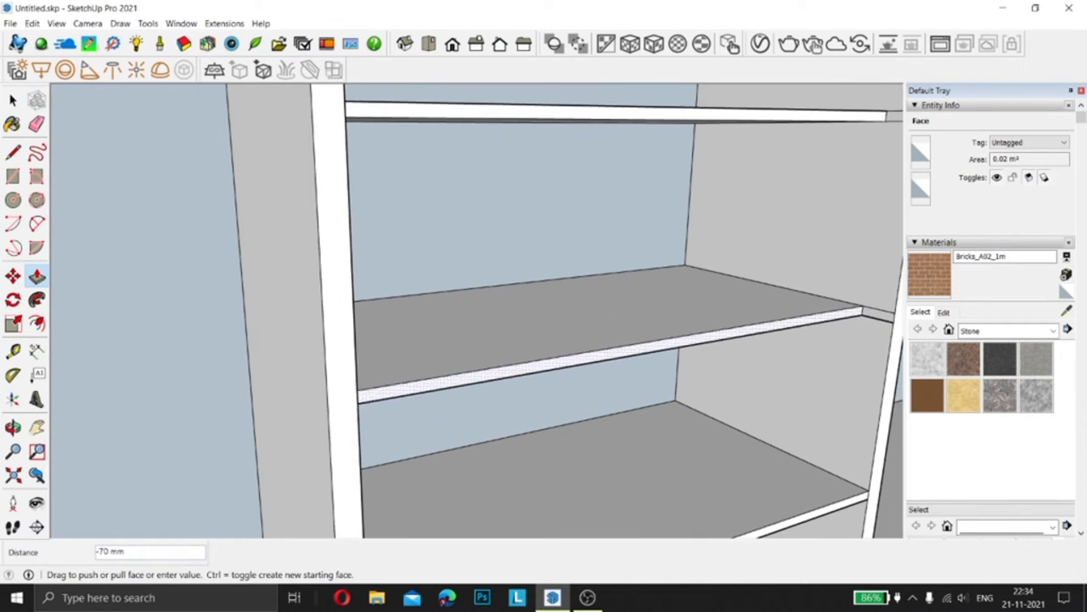
{"action": "type", "text": "5"}
{"action": "key", "text": "Return"}
{"action": "scroll", "coordinate": [476, 311], "scroll_direction": "down", "scroll_amount": 3}
{"action": "scroll", "coordinate": [476, 311], "scroll_direction": "up", "scroll_amount": 3}
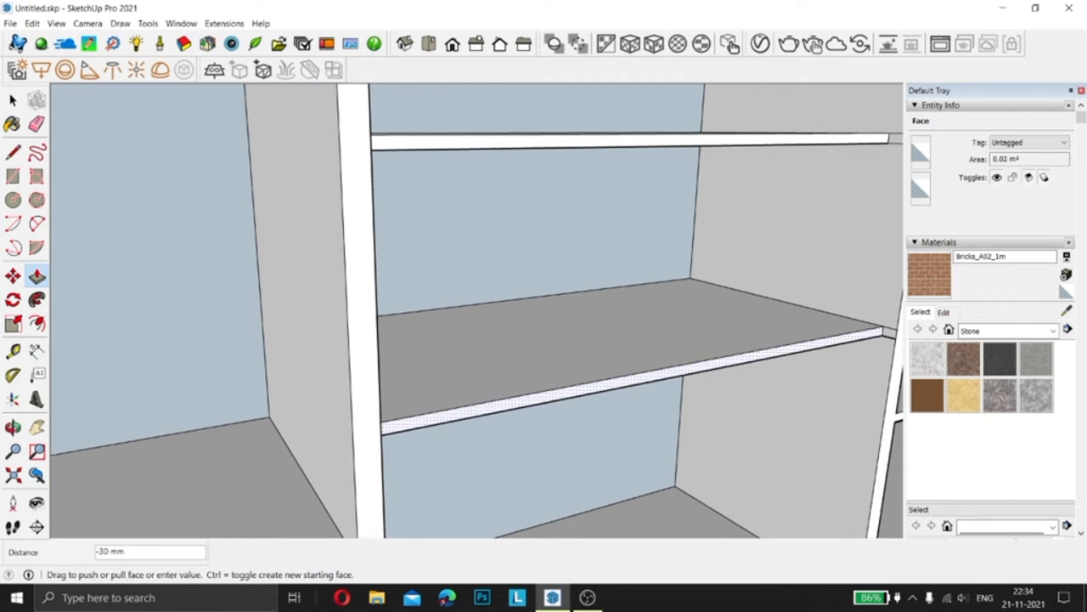
{"action": "scroll", "coordinate": [476, 311], "scroll_direction": "down", "scroll_amount": 3}
{"action": "middle_click_drag", "start_coordinate": [475, 311], "coordinate": [544, 311]}
{"action": "scroll", "coordinate": [476, 311], "scroll_direction": "down", "scroll_amount": 3}
{"action": "scroll", "coordinate": [476, 311], "scroll_direction": "up", "scroll_amount": 3}
- Draw a rectangle along the left bay's shelf edge
{"action": "scroll", "coordinate": [382, 357], "scroll_direction": "up", "scroll_amount": 5}
{"action": "key", "text": "r"}
{"action": "left_click", "coordinate": [115, 357]}
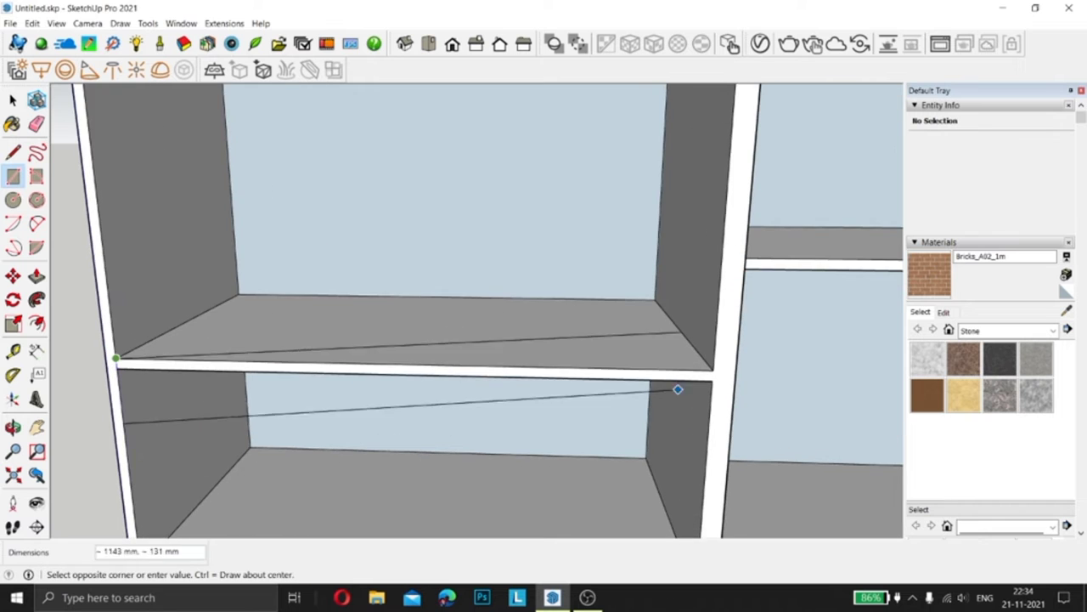
{"action": "scroll", "coordinate": [515, 400], "scroll_direction": "up", "scroll_amount": 3}
{"action": "scroll", "coordinate": [515, 400], "scroll_direction": "down", "scroll_amount": 3}
{"action": "key", "text": "Escape"}
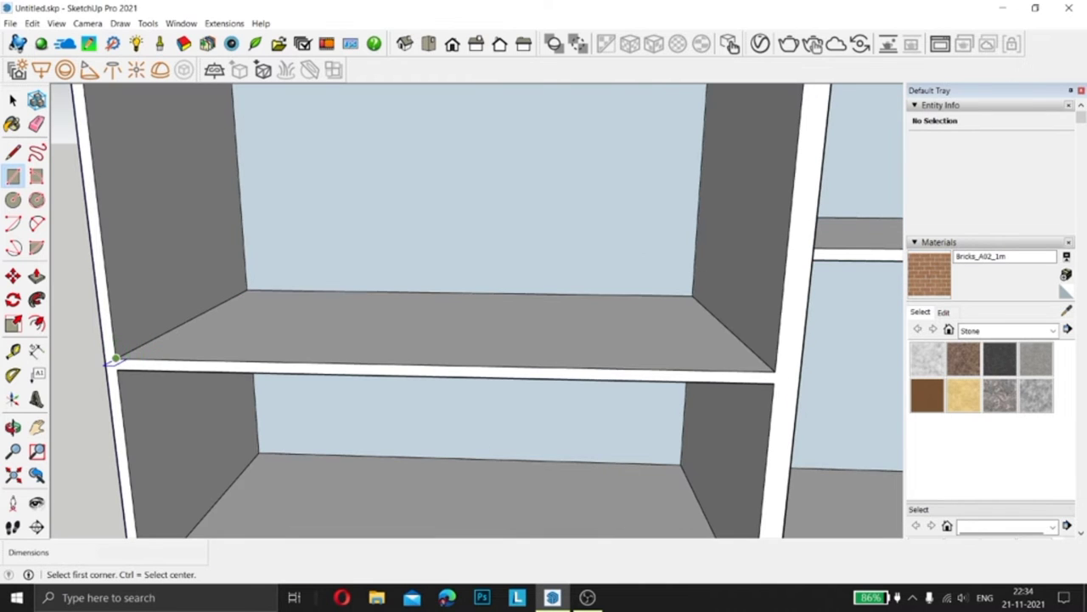
{"action": "left_click", "coordinate": [773, 383]}
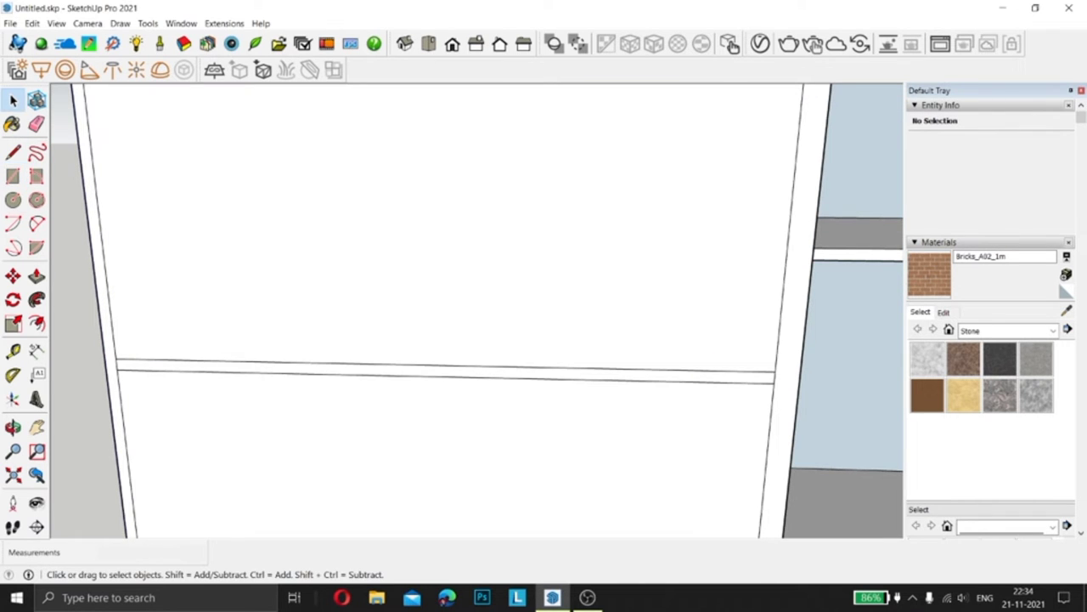
{"action": "scroll", "coordinate": [487, 311], "scroll_direction": "down", "scroll_amount": 4}
{"action": "scroll", "coordinate": [487, 311], "scroll_direction": "up", "scroll_amount": 2}
{"action": "scroll", "coordinate": [255, 336], "scroll_direction": "up", "scroll_amount": 2}
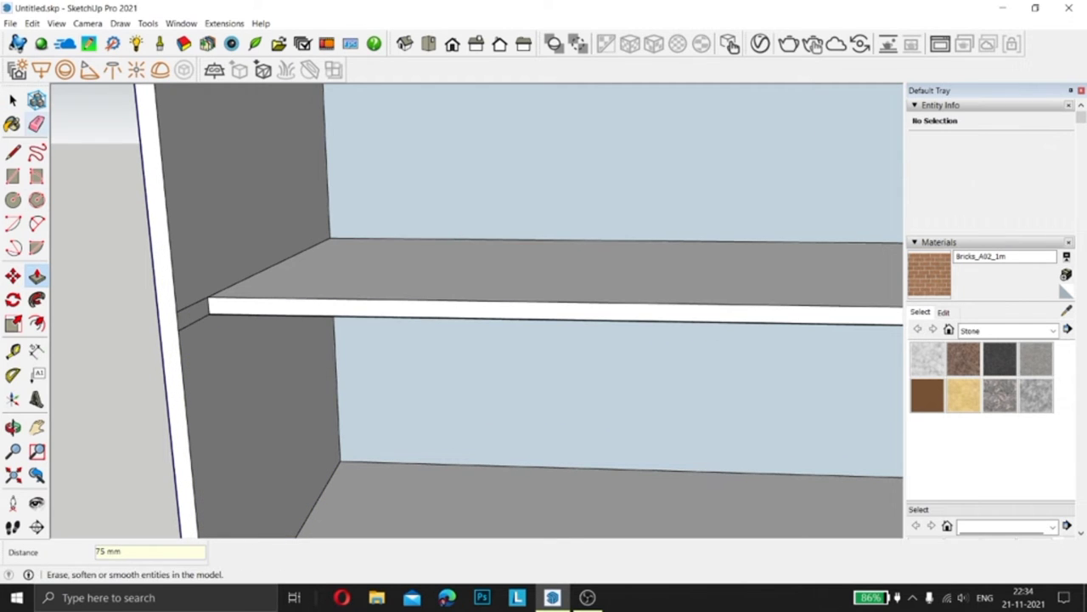
- Erase stray edges, orbiting to a wide view of the cabinet bays
{"action": "left_click", "coordinate": [36, 124]}
{"action": "scroll", "coordinate": [476, 311], "scroll_direction": "down", "scroll_amount": 3}
{"action": "middle_click_drag", "start_coordinate": [476, 311], "coordinate": [408, 323]}
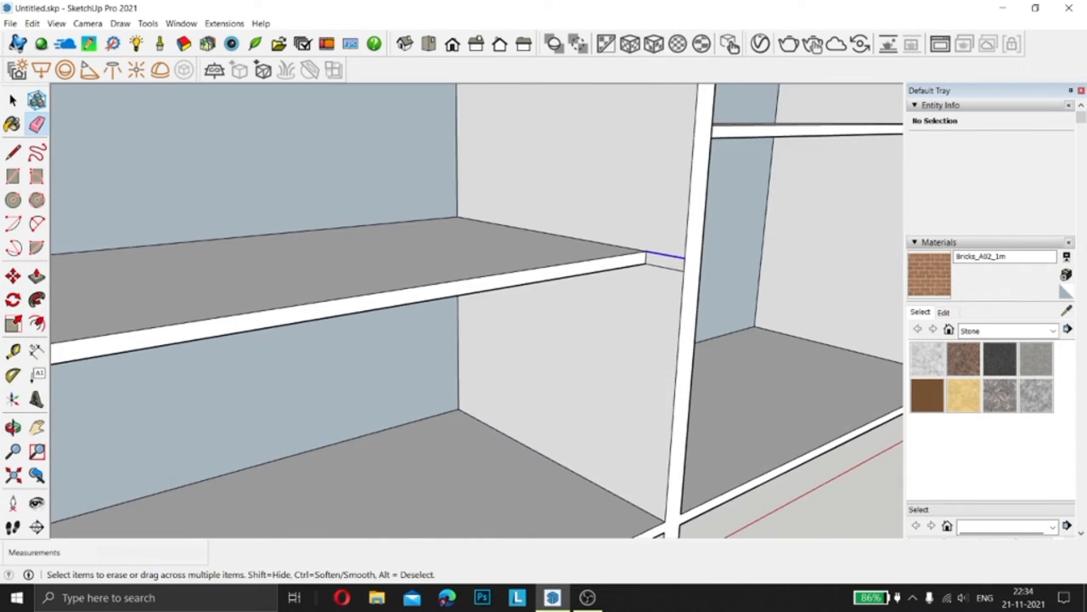
{"action": "scroll", "coordinate": [476, 311], "scroll_direction": "down", "scroll_amount": 2}
{"action": "scroll", "coordinate": [475, 311], "scroll_direction": "up", "scroll_amount": 3}
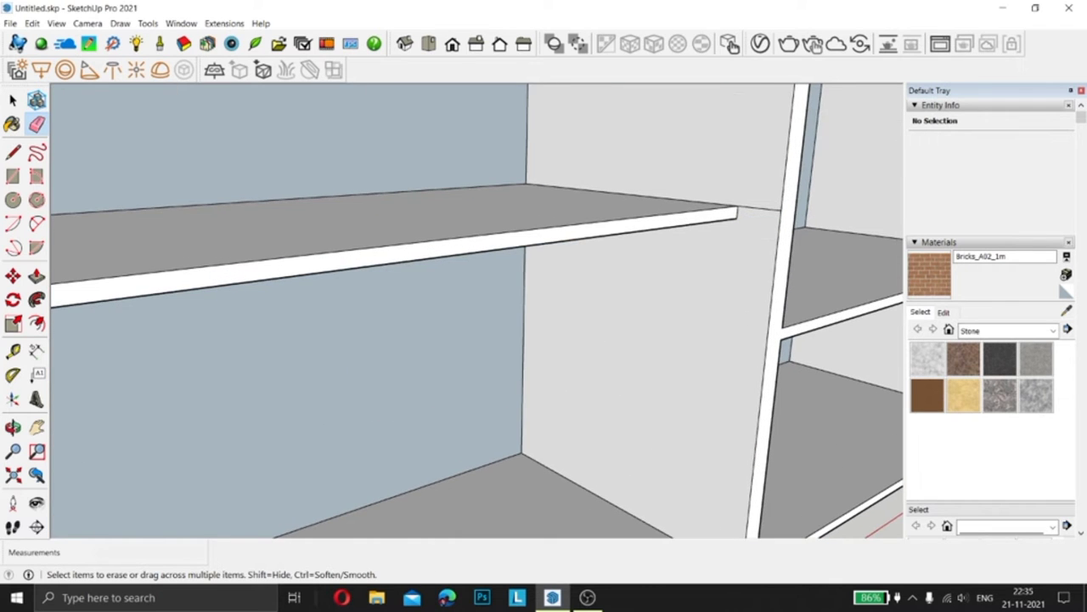
{"action": "scroll", "coordinate": [476, 311], "scroll_direction": "down", "scroll_amount": 3}
{"action": "middle_click_drag", "start_coordinate": [476, 311], "coordinate": [544, 314]}
{"action": "scroll", "coordinate": [476, 310], "scroll_direction": "down", "scroll_amount": 3}
{"action": "scroll", "coordinate": [475, 311], "scroll_direction": "up", "scroll_amount": 3}
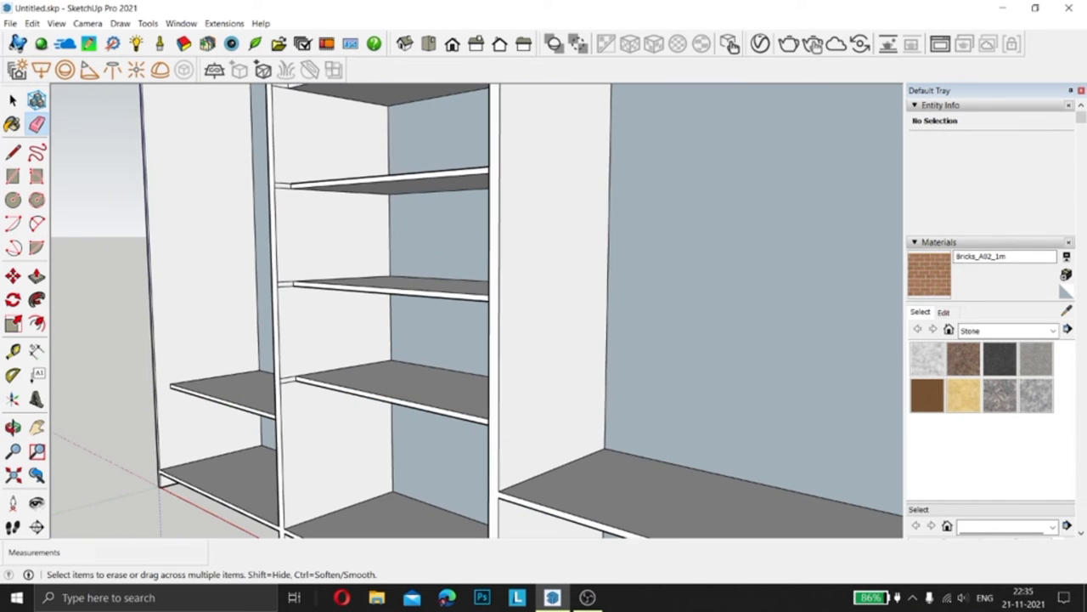
{"action": "scroll", "coordinate": [475, 311], "scroll_direction": "down", "scroll_amount": 3}
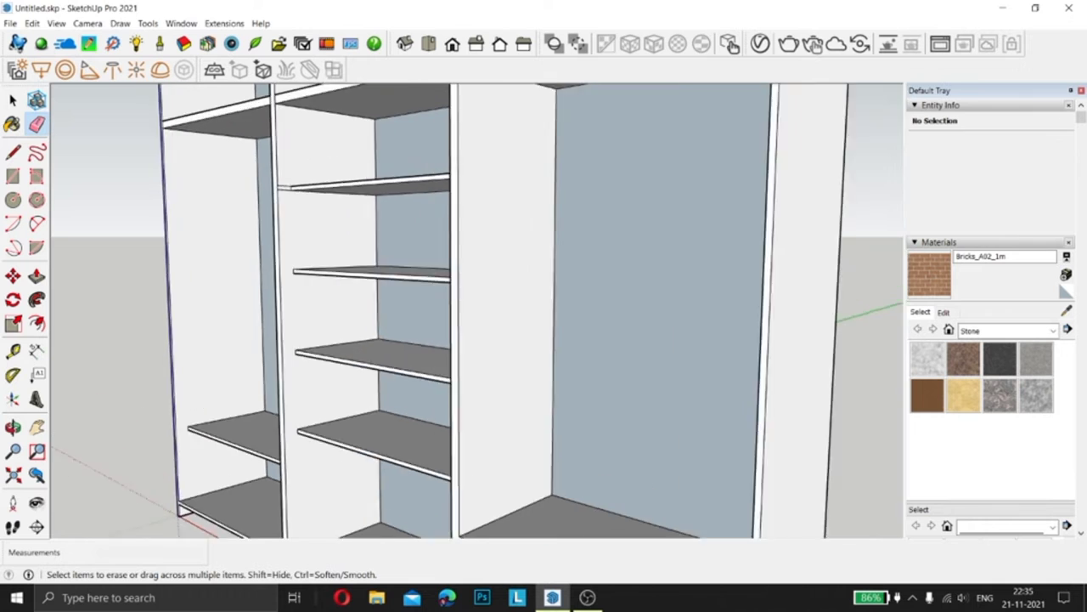
{"action": "scroll", "coordinate": [476, 311], "scroll_direction": "up", "scroll_amount": 3}
{"action": "scroll", "coordinate": [476, 311], "scroll_direction": "down", "scroll_amount": 3}
{"action": "scroll", "coordinate": [476, 311], "scroll_direction": "up", "scroll_amount": 3}
{"action": "scroll", "coordinate": [476, 311], "scroll_direction": "up", "scroll_amount": 3}
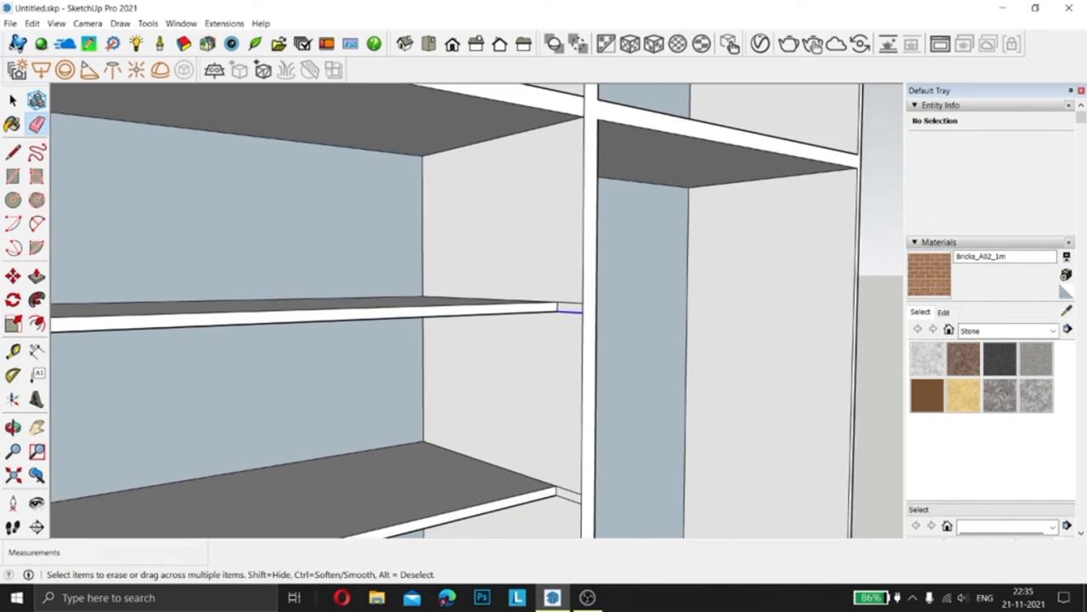
{"action": "scroll", "coordinate": [476, 311], "scroll_direction": "down", "scroll_amount": 3}
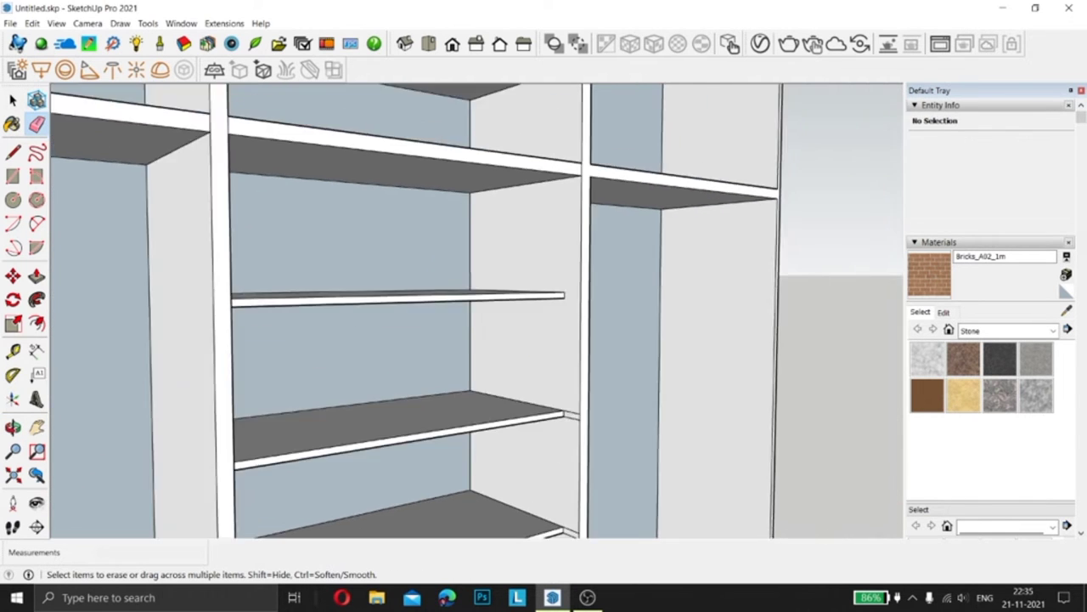
{"action": "scroll", "coordinate": [476, 311], "scroll_direction": "up", "scroll_amount": 3}
{"action": "scroll", "coordinate": [476, 311], "scroll_direction": "up", "scroll_amount": 2}
{"action": "scroll", "coordinate": [476, 311], "scroll_direction": "down", "scroll_amount": 1}
{"action": "scroll", "coordinate": [476, 310], "scroll_direction": "down", "scroll_amount": 2}
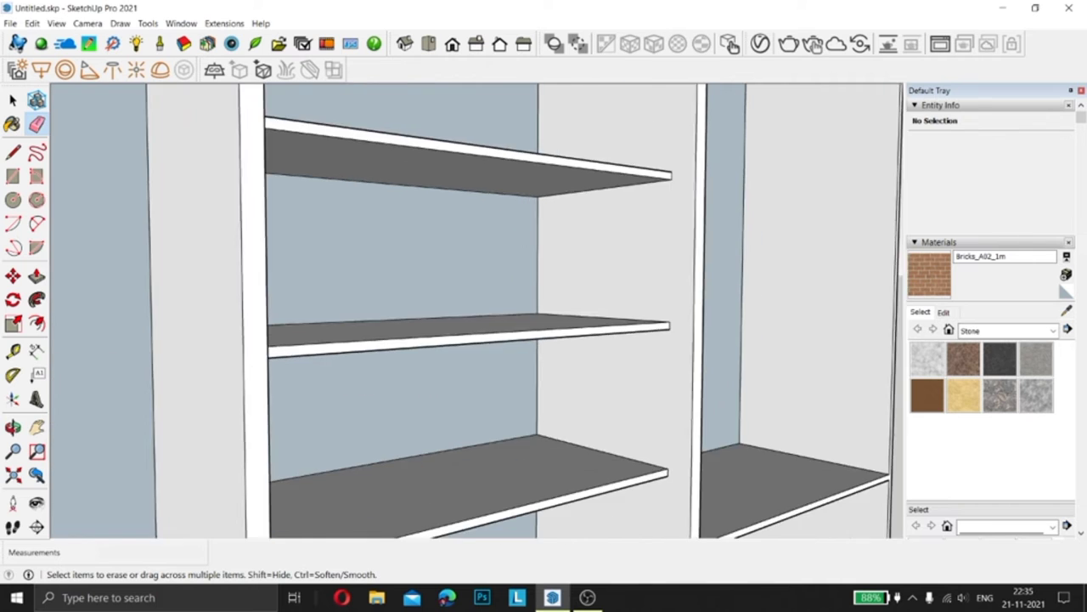
{"action": "scroll", "coordinate": [476, 310], "scroll_direction": "down", "scroll_amount": 3}
{"action": "scroll", "coordinate": [476, 311], "scroll_direction": "up", "scroll_amount": 3}
{"action": "scroll", "coordinate": [192, 399], "scroll_direction": "up", "scroll_amount": 3}
- Delete both white front faces closing off the bay
{"action": "key", "text": "r"}
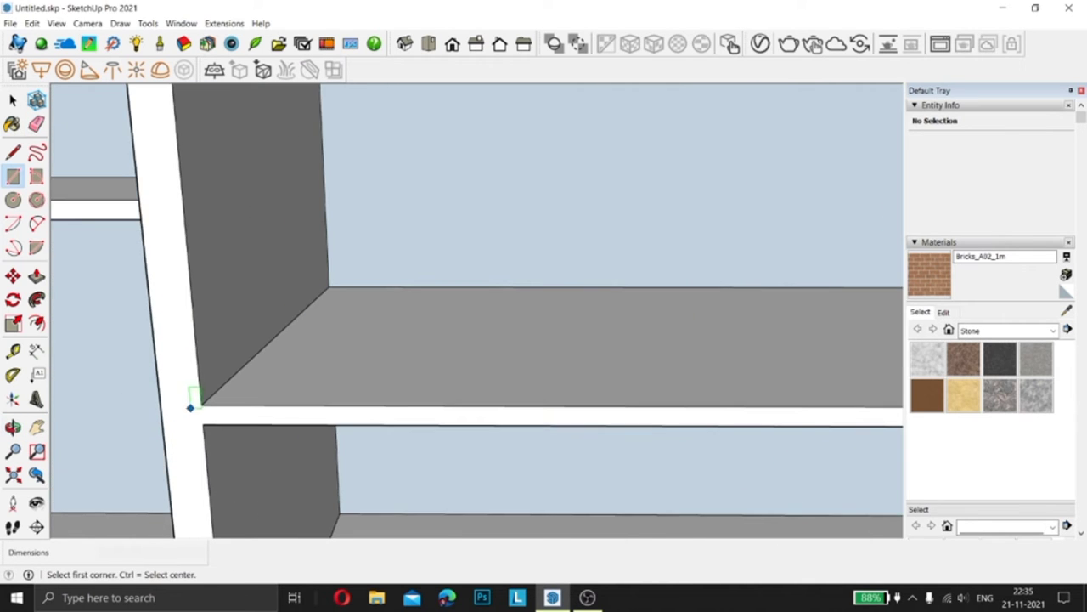
{"action": "scroll", "coordinate": [140, 301], "scroll_direction": "down", "scroll_amount": 3}
{"action": "scroll", "coordinate": [85, 255], "scroll_direction": "down", "scroll_amount": 3}
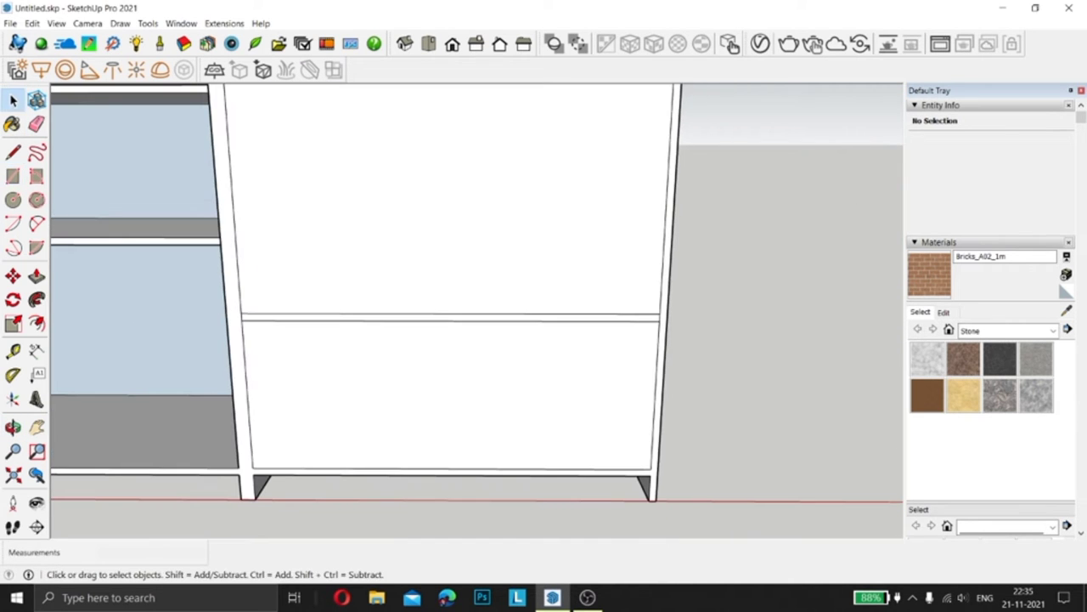
{"action": "left_click", "coordinate": [450, 185]}
{"action": "key", "text": "Delete"}
{"action": "left_click", "coordinate": [450, 340]}
{"action": "key", "text": "Delete"}
- Push the shelf front face back from the front edge
{"action": "key", "text": "p"}
{"action": "left_click", "coordinate": [459, 279]}
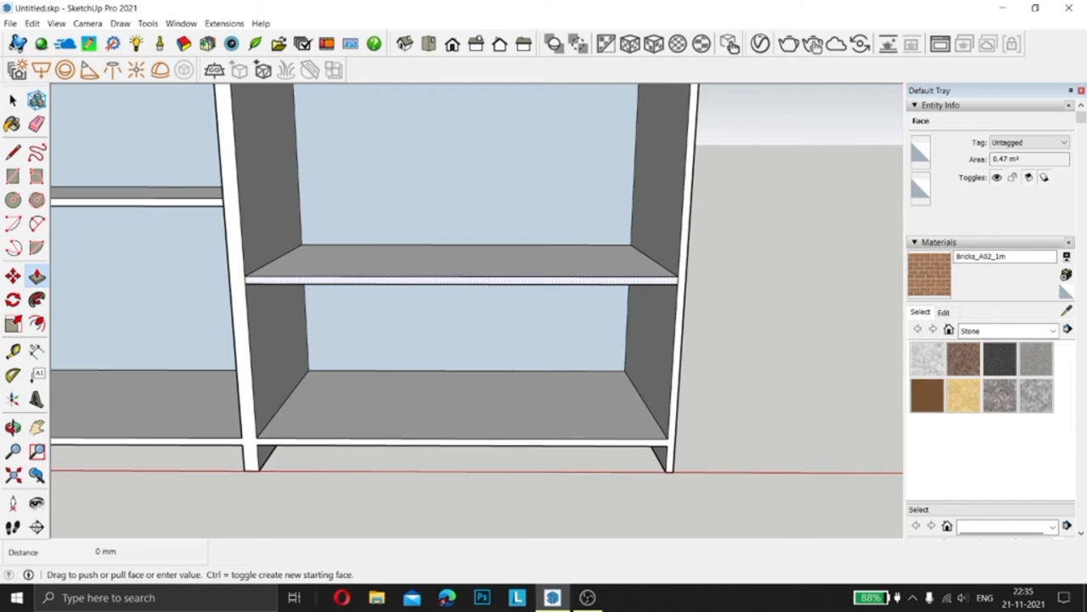
{"action": "left_click", "coordinate": [37, 123]}
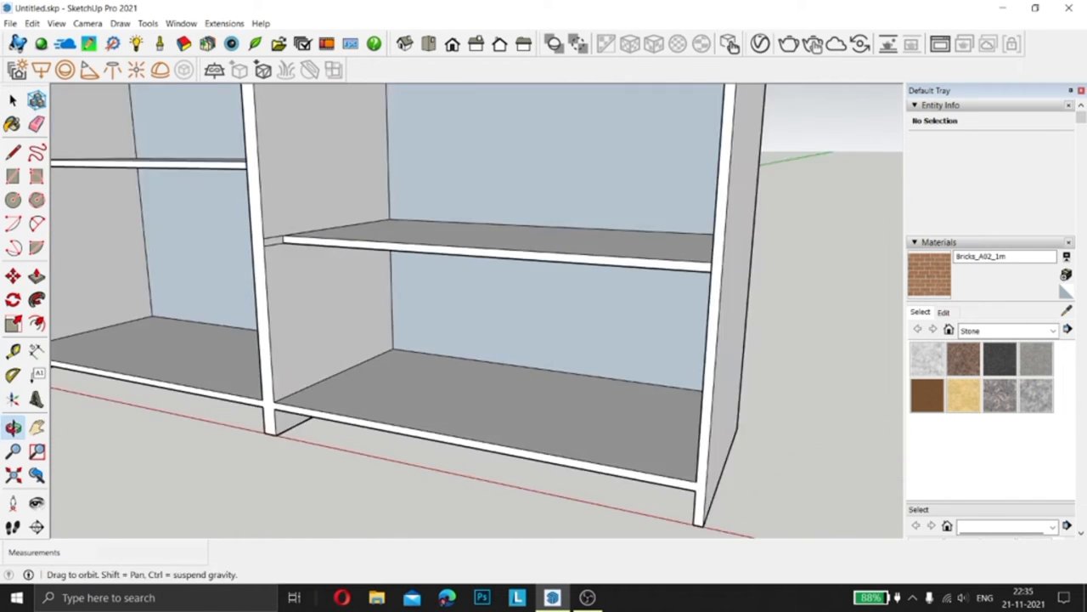
{"action": "middle_click_drag", "start_coordinate": [475, 306], "coordinate": [391, 289]}
{"action": "scroll", "coordinate": [475, 305], "scroll_direction": "up", "scroll_amount": 2}
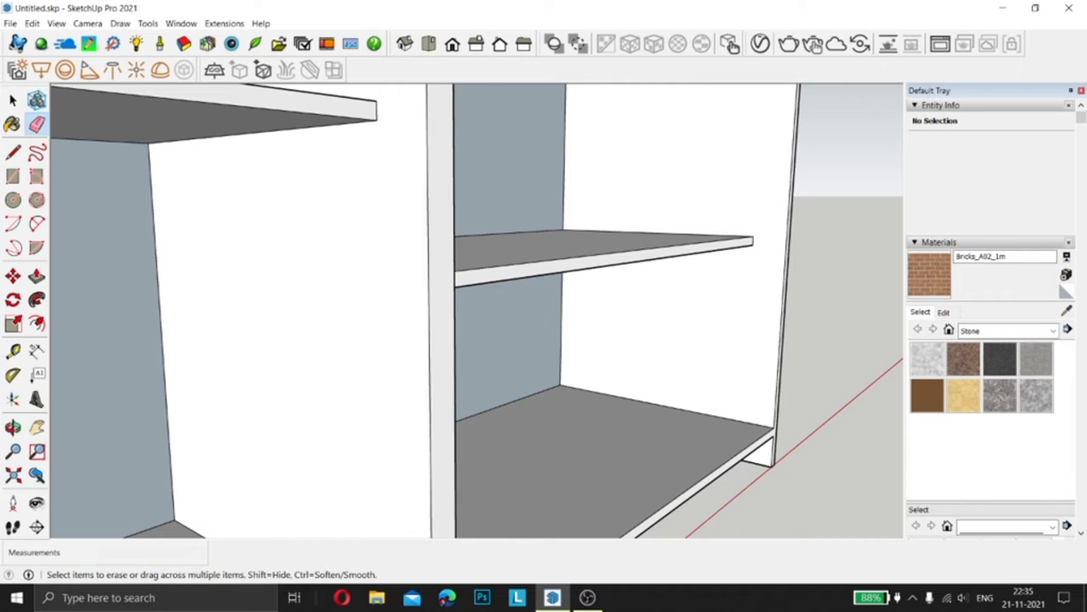
{"action": "scroll", "coordinate": [475, 306], "scroll_direction": "down", "scroll_amount": 3}
{"action": "mouse_move", "coordinate": [476, 306]}
{"action": "middle_mouse_down"}
{"action": "mouse_move", "coordinate": [527, 255]}
{"action": "mouse_move", "coordinate": [549, 206]}
{"action": "middle_mouse_up"}
- Draw a 50 mm guide line, a 30 mm radius circle at its end, and extrude it slightly
{"action": "key", "text": "c"}
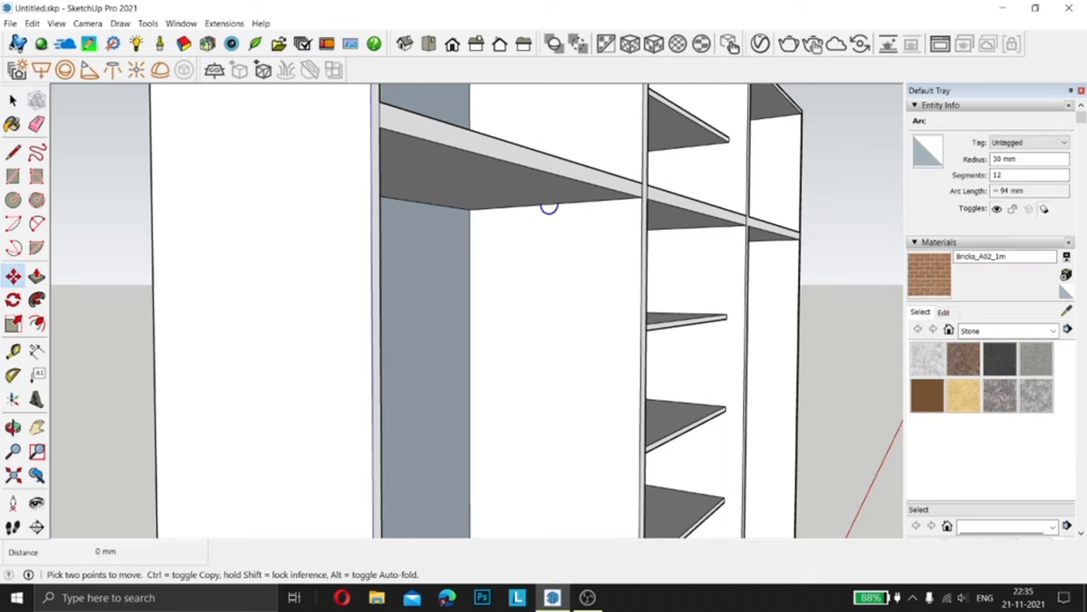
{"action": "key", "text": "Escape"}
{"action": "mouse_move", "coordinate": [628, 202]}
{"action": "middle_mouse_down"}
{"action": "mouse_move", "coordinate": [548, 207]}
{"action": "mouse_move", "coordinate": [561, 212]}
{"action": "middle_mouse_up"}
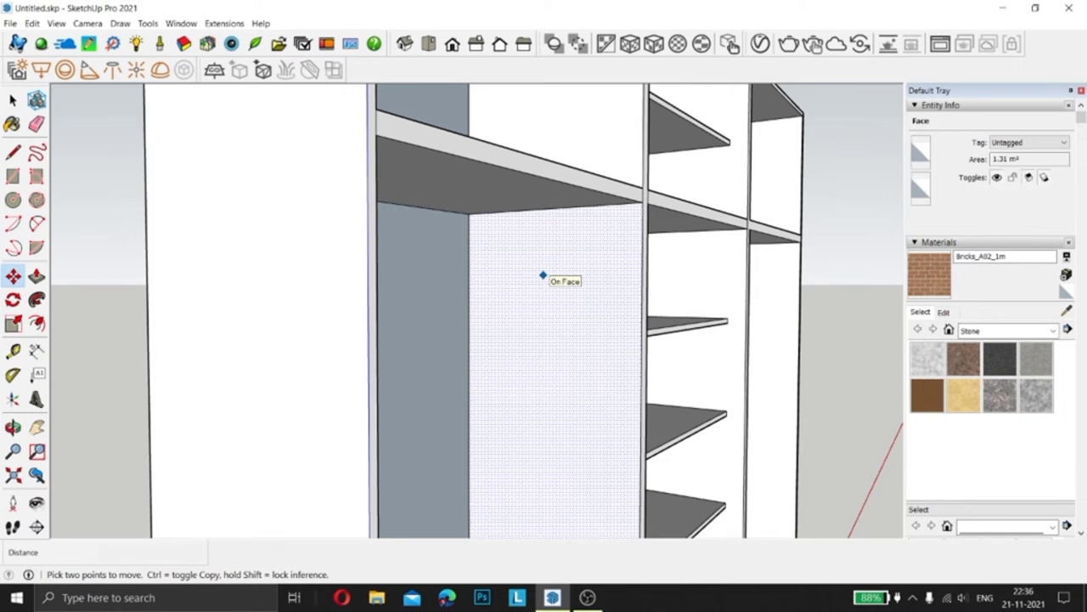
{"action": "key", "text": "l"}
{"action": "type", "text": "50"}
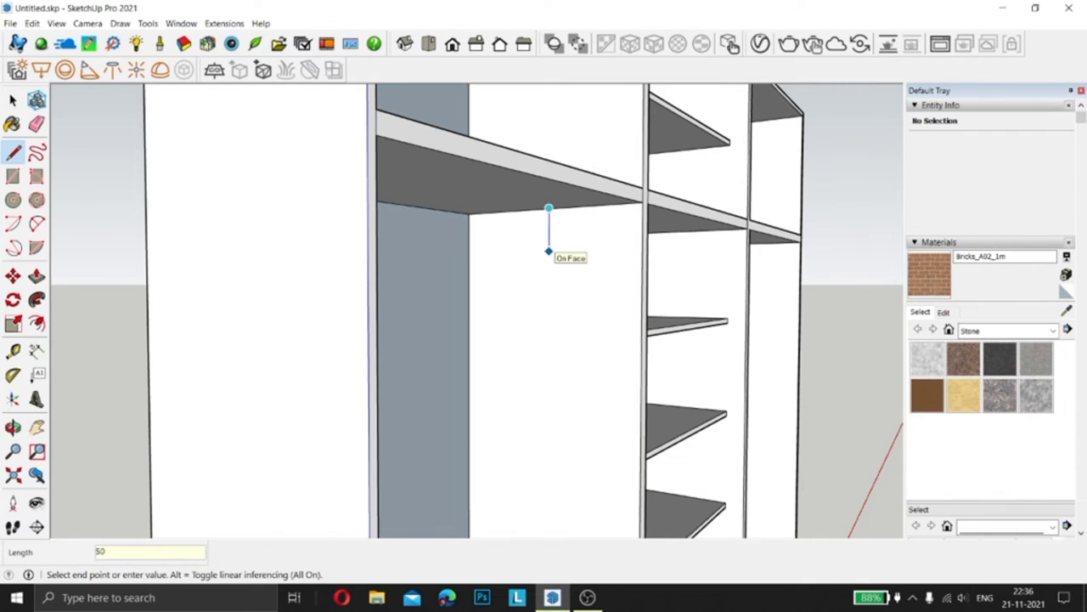
{"action": "key", "text": "Return"}
{"action": "scroll", "coordinate": [551, 230], "scroll_direction": "up", "scroll_amount": 2}
{"action": "scroll", "coordinate": [555, 214], "scroll_direction": "up", "scroll_amount": 2}
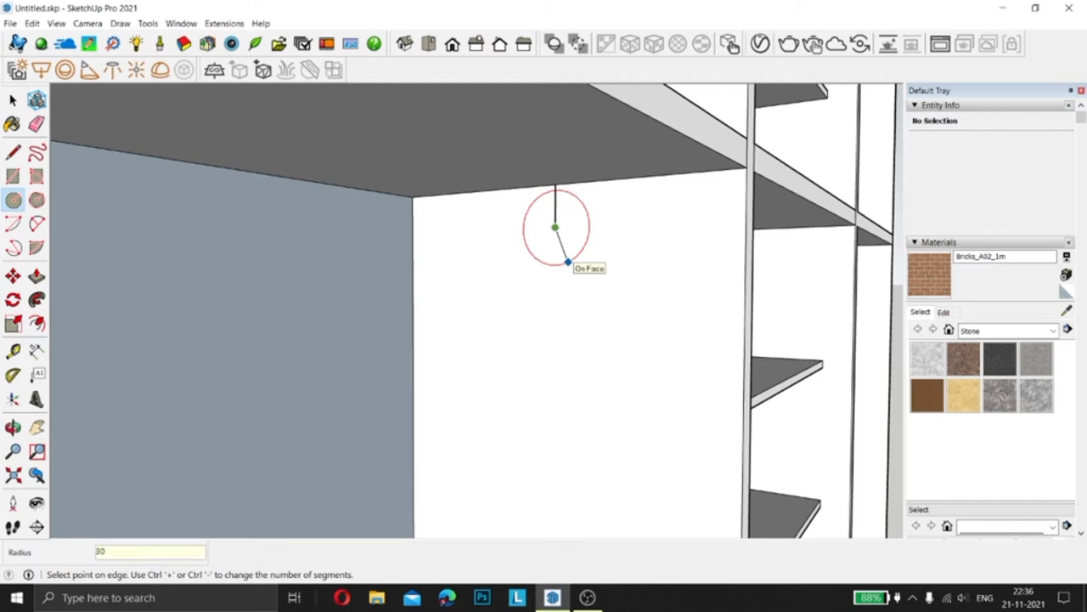
{"action": "left_click", "coordinate": [555, 226]}
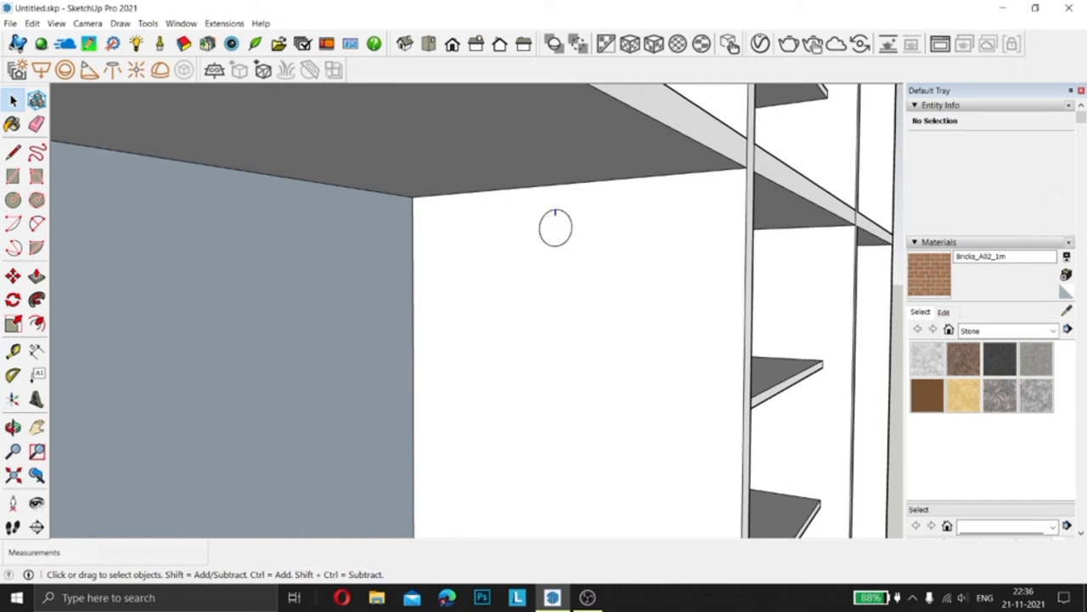
{"action": "key", "text": "p"}
{"action": "mouse_move", "coordinate": [555, 227]}
{"action": "middle_mouse_down"}
{"action": "mouse_move", "coordinate": [549, 250]}
{"action": "mouse_move", "coordinate": [463, 269]}
{"action": "middle_mouse_up"}
{"action": "left_click", "coordinate": [549, 249]}
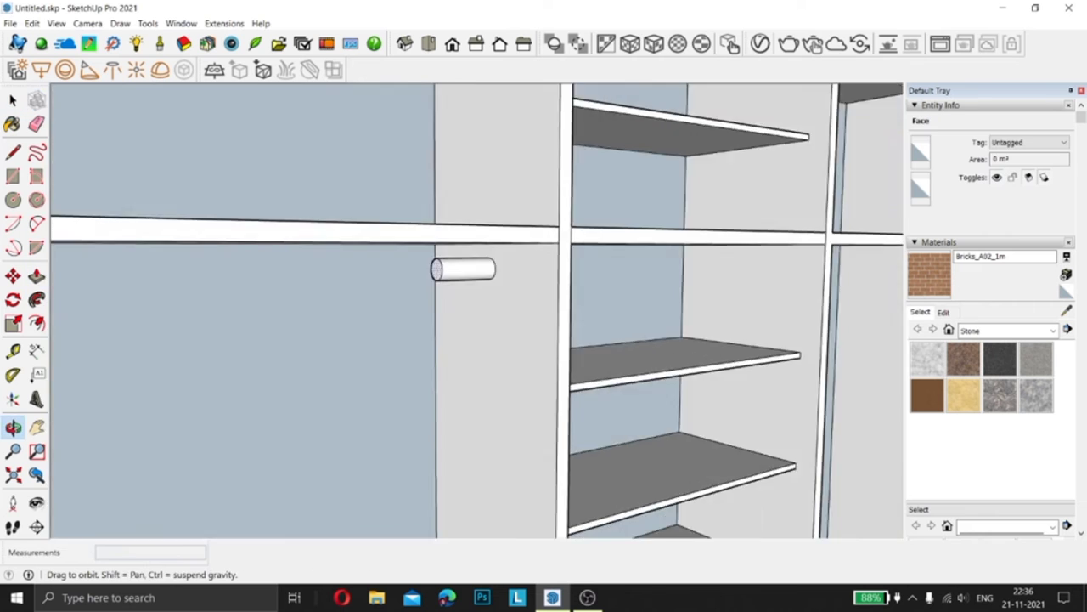
- Stretch the cylinder 1150 mm into a rod reaching the far side panel
{"action": "left_click", "coordinate": [435, 269]}
{"action": "scroll", "coordinate": [436, 270], "scroll_direction": "down", "scroll_amount": 5}
{"action": "scroll", "coordinate": [204, 342], "scroll_direction": "up", "scroll_amount": 4}
{"action": "scroll", "coordinate": [287, 284], "scroll_direction": "down", "scroll_amount": 4}
{"action": "left_click", "coordinate": [288, 284]}
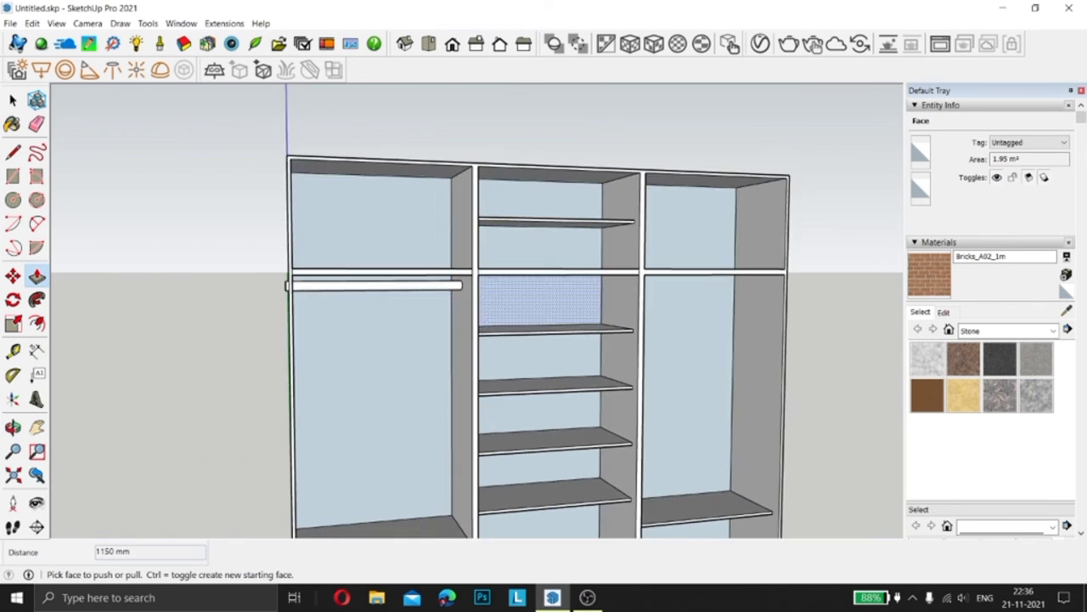
{"action": "middle_click_drag", "start_coordinate": [287, 285], "coordinate": [297, 288]}
{"action": "scroll", "coordinate": [493, 262], "scroll_direction": "up", "scroll_amount": 3}
{"action": "scroll", "coordinate": [495, 265], "scroll_direction": "up", "scroll_amount": 2}
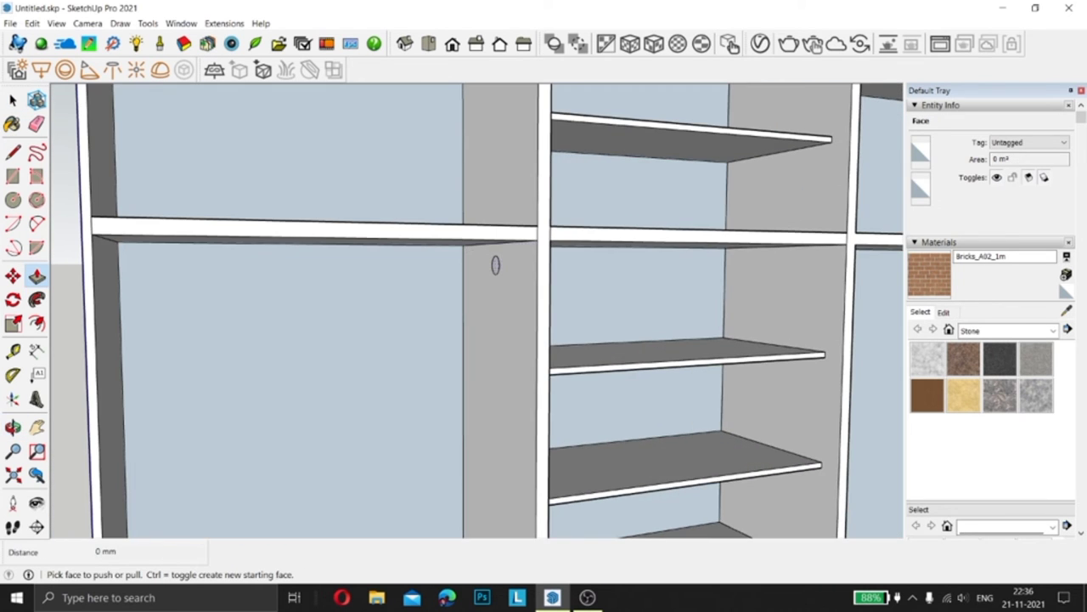
{"action": "left_click", "coordinate": [495, 265]}
{"action": "scroll", "coordinate": [495, 265], "scroll_direction": "down", "scroll_amount": 3}
{"action": "left_click", "coordinate": [198, 259]}
{"action": "scroll", "coordinate": [339, 280], "scroll_direction": "down", "scroll_amount": 4}
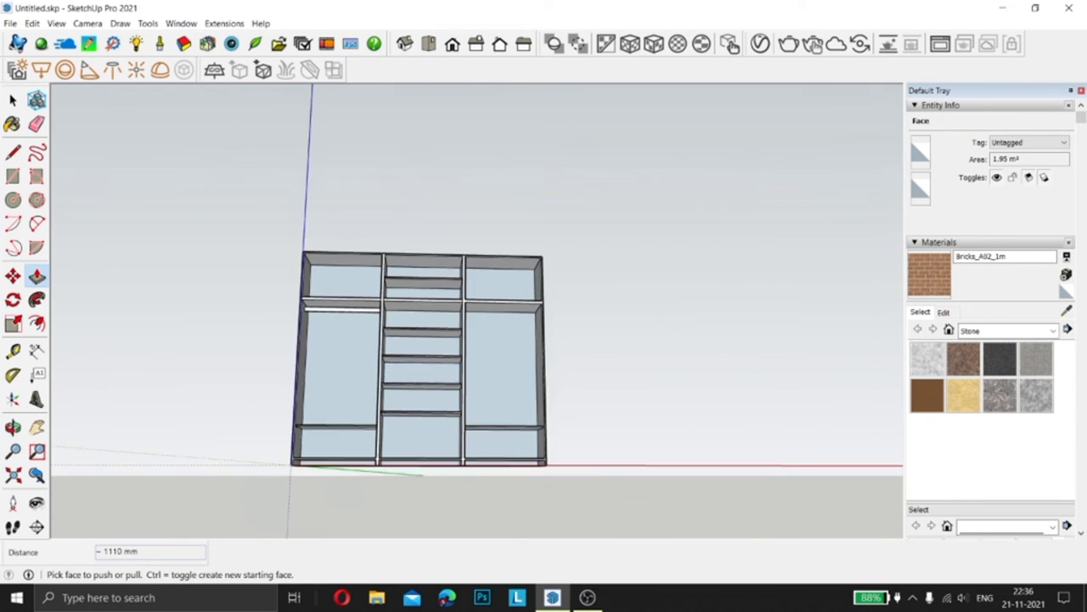
{"action": "scroll", "coordinate": [340, 281], "scroll_direction": "up", "scroll_amount": 5}
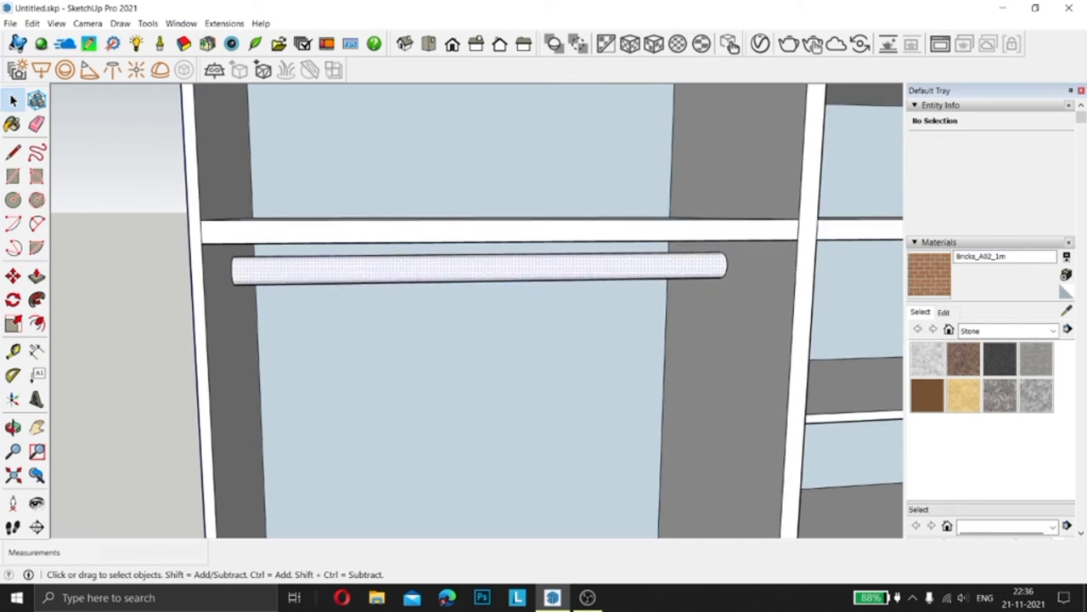
- Move the rod down 50 mm
{"action": "left_click", "coordinate": [450, 262]}
{"action": "key", "text": "m"}
{"action": "type", "text": "50"}
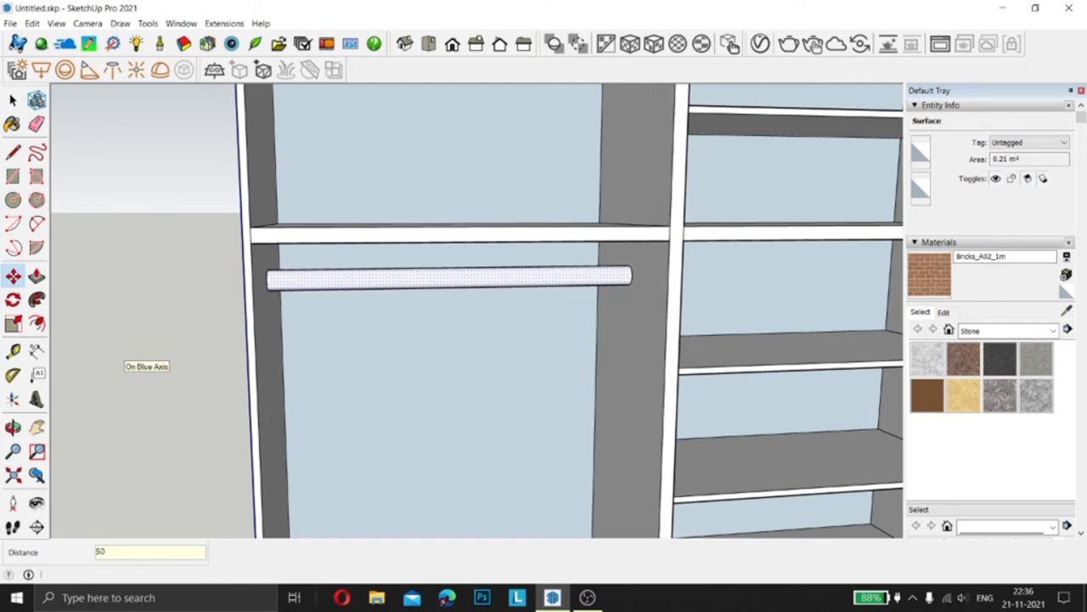
{"action": "key", "text": "Return"}
{"action": "scroll", "coordinate": [468, 348], "scroll_direction": "down", "scroll_amount": 4}
{"action": "scroll", "coordinate": [382, 330], "scroll_direction": "down", "scroll_amount": 2}
{"action": "scroll", "coordinate": [250, 292], "scroll_direction": "up", "scroll_amount": 8}
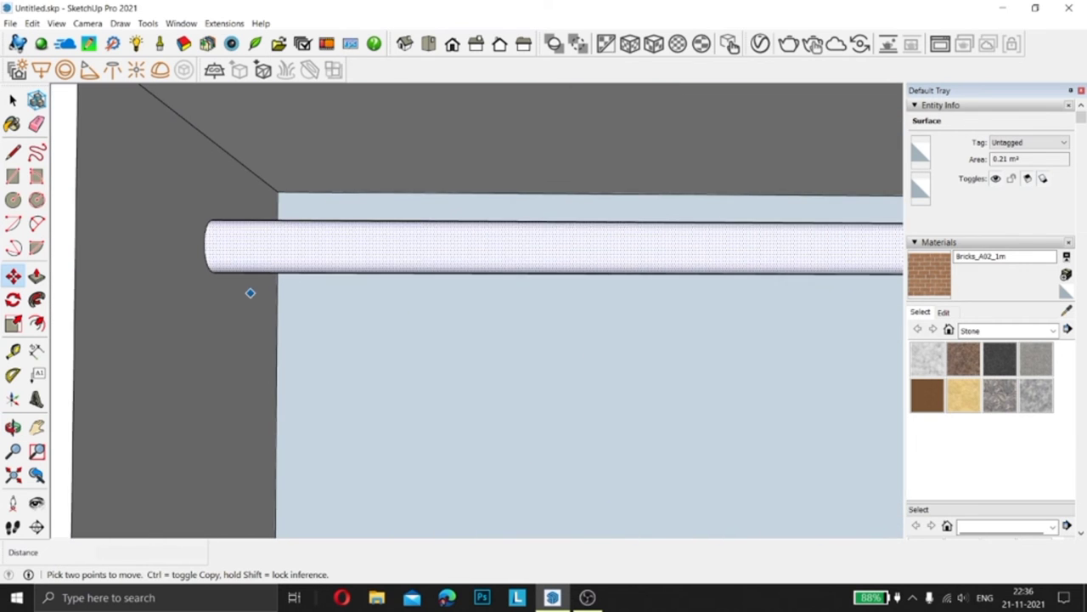
{"action": "scroll", "coordinate": [248, 300], "scroll_direction": "down", "scroll_amount": 3}
{"action": "scroll", "coordinate": [247, 300], "scroll_direction": "down", "scroll_amount": 2}
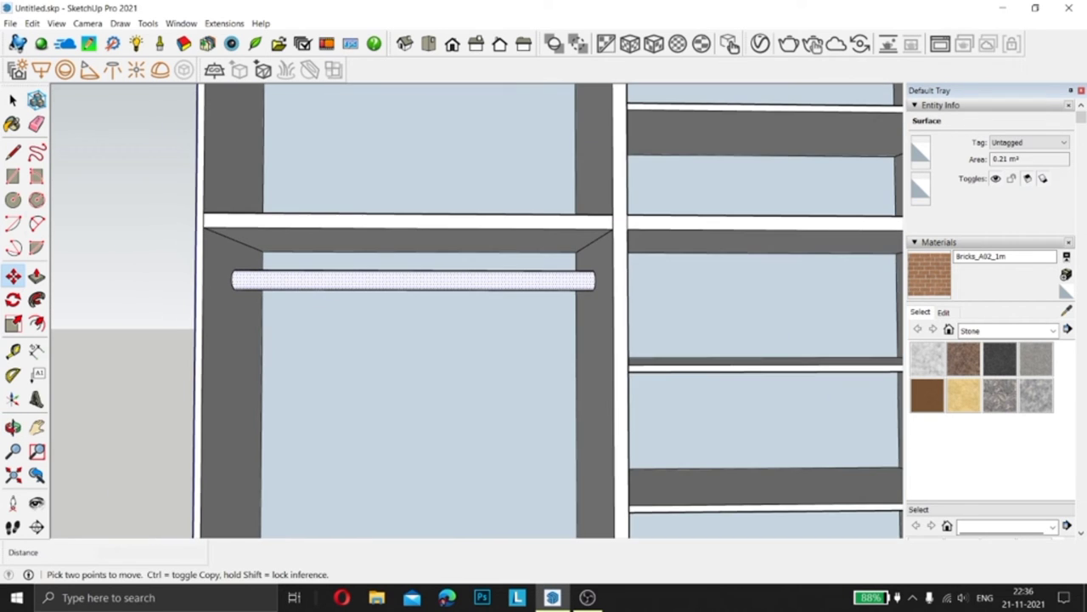
- Copy the rod into the right bay as a second hanging rod
{"action": "left_click", "coordinate": [203, 226]}
{"action": "key", "text": "Escape"}
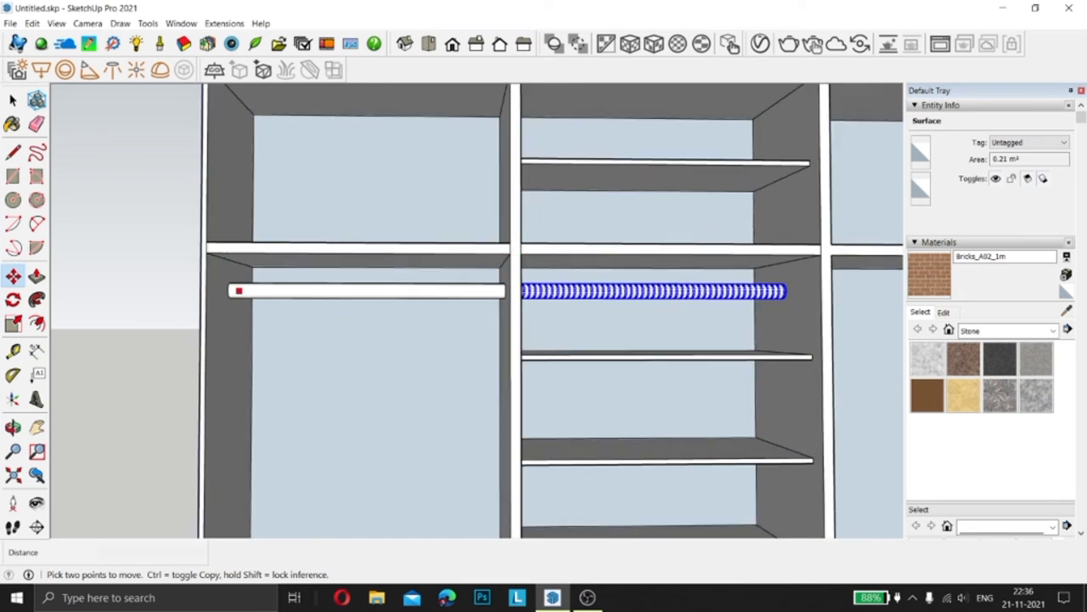
{"action": "scroll", "coordinate": [529, 335], "scroll_direction": "down", "scroll_amount": 3}
{"action": "scroll", "coordinate": [208, 280], "scroll_direction": "up", "scroll_amount": 1}
{"action": "key", "text": "space"}
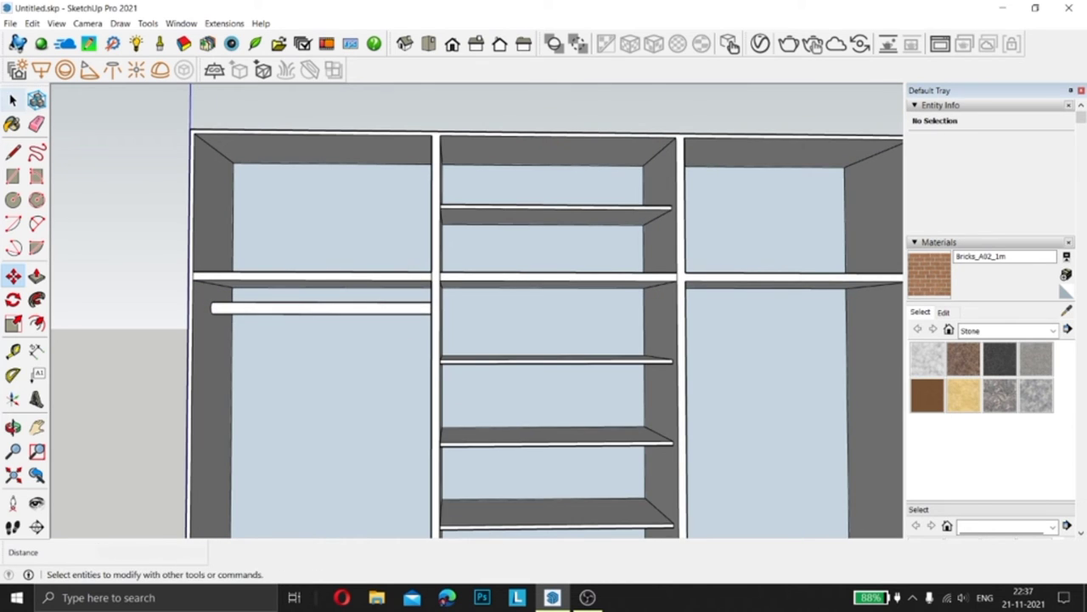
{"action": "scroll", "coordinate": [259, 305], "scroll_direction": "up", "scroll_amount": 2}
{"action": "key", "text": "ctrl+a"}
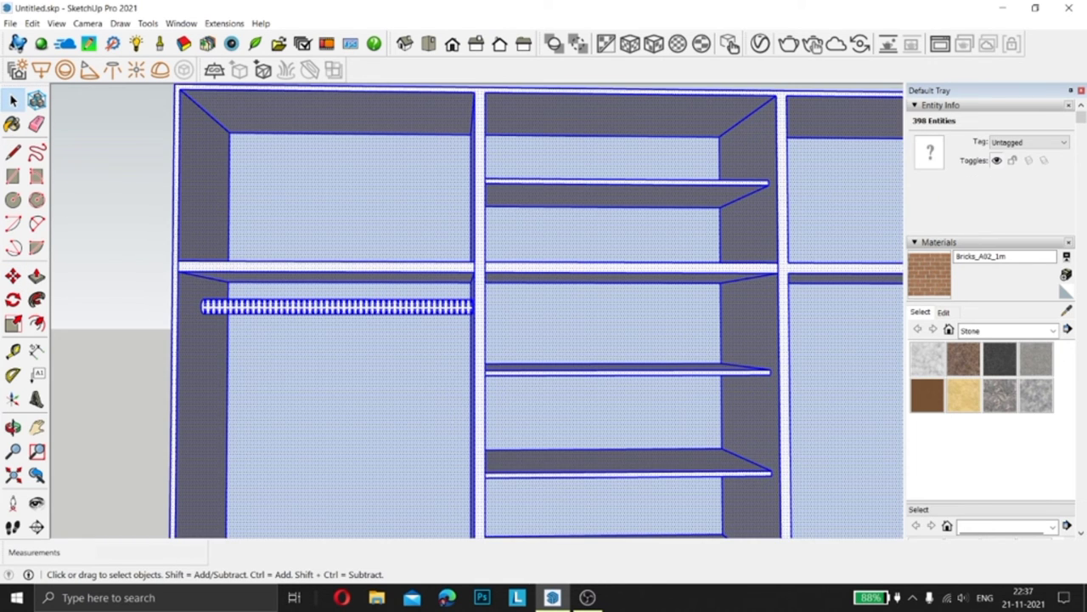
{"action": "key", "text": "ctrl+t"}
{"action": "left_click", "coordinate": [13, 275]}
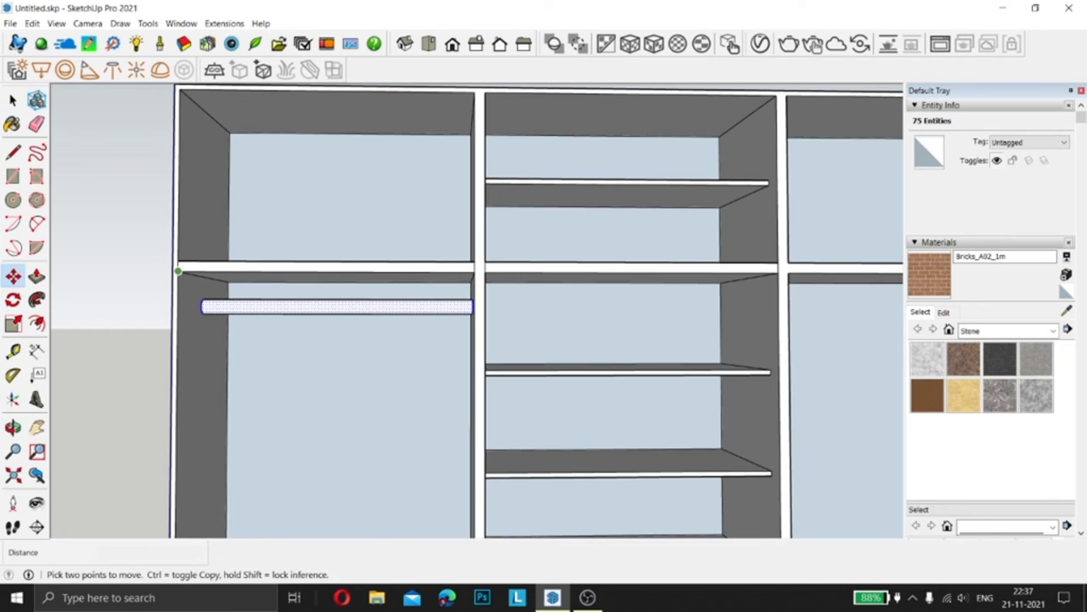
{"action": "left_click", "coordinate": [204, 307]}
{"action": "key", "text": "ctrl"}
{"action": "scroll", "coordinate": [582, 294], "scroll_direction": "down", "scroll_amount": 2}
{"action": "left_click", "coordinate": [639, 316]}
{"action": "scroll", "coordinate": [543, 314], "scroll_direction": "down", "scroll_amount": 5}
- Orbit to an angled view and select the entire wardrobe
{"action": "key", "text": "ctrl+t"}
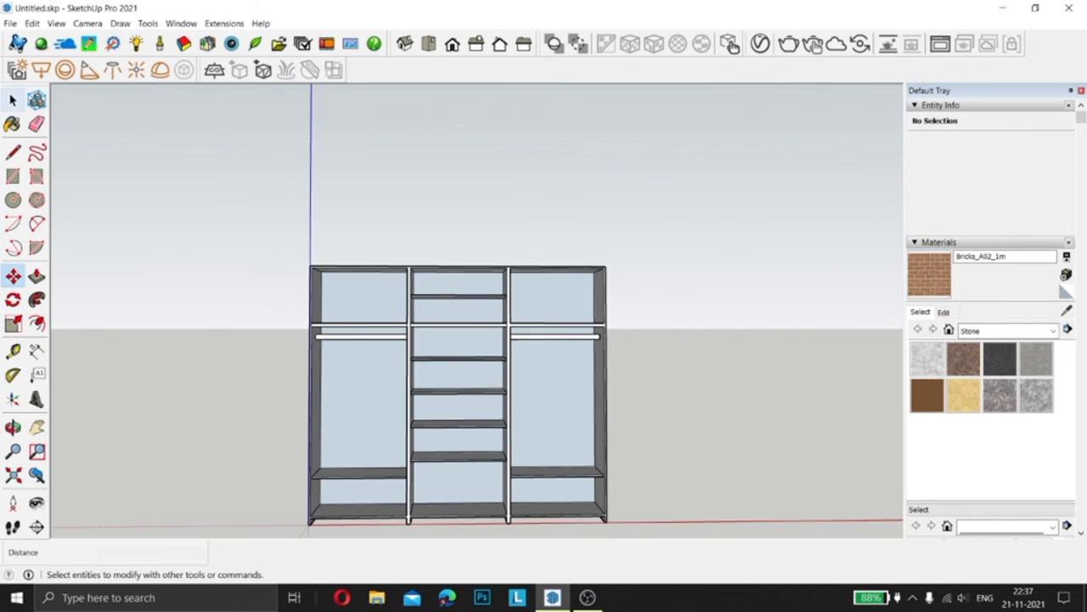
{"action": "key", "text": "space"}
{"action": "middle_click_drag", "start_coordinate": [544, 340], "coordinate": [484, 366]}
{"action": "key", "text": "ctrl+a"}
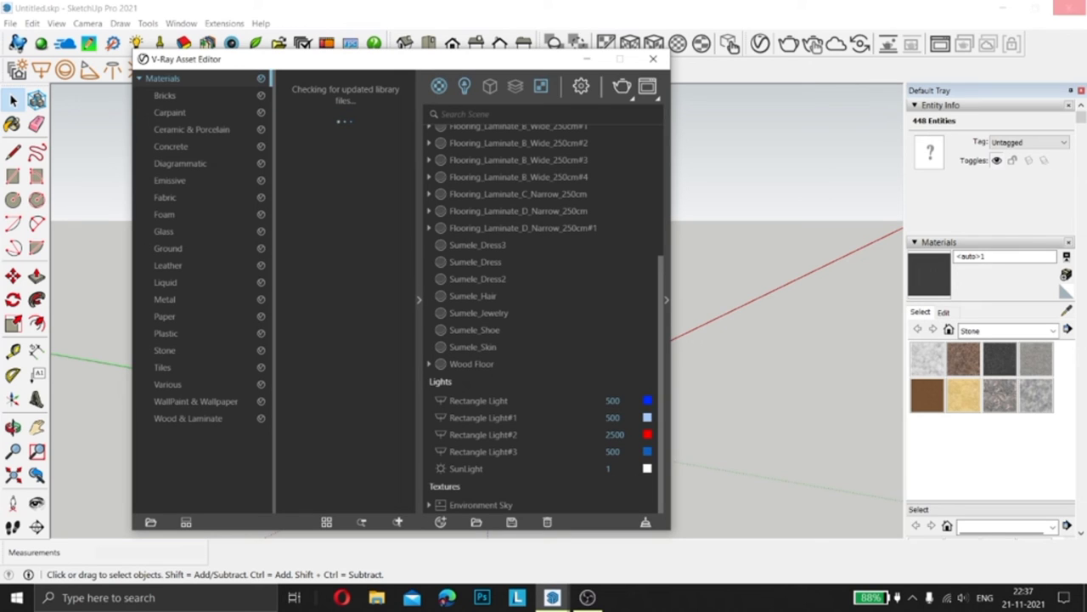
- Add Flooring Laminate B Narrow 250cm from the V-Ray Wood & Laminate library to the scene
{"action": "left_click", "coordinate": [188, 418]}
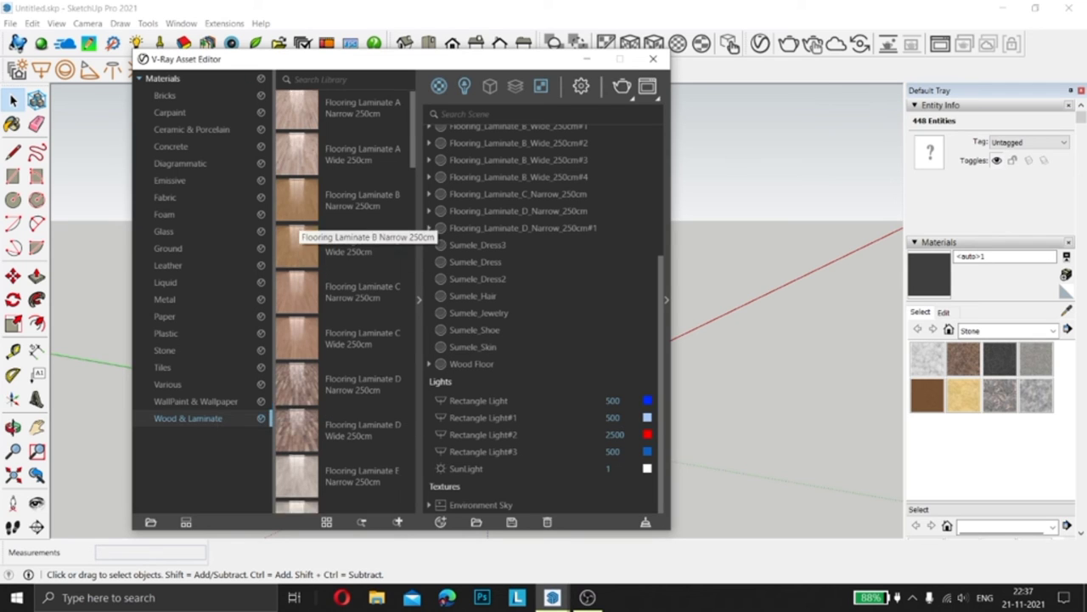
{"action": "scroll", "coordinate": [340, 255], "scroll_direction": "down", "scroll_amount": 5}
{"action": "scroll", "coordinate": [297, 365], "scroll_direction": "down", "scroll_amount": 3}
{"action": "scroll", "coordinate": [297, 366], "scroll_direction": "up", "scroll_amount": 3}
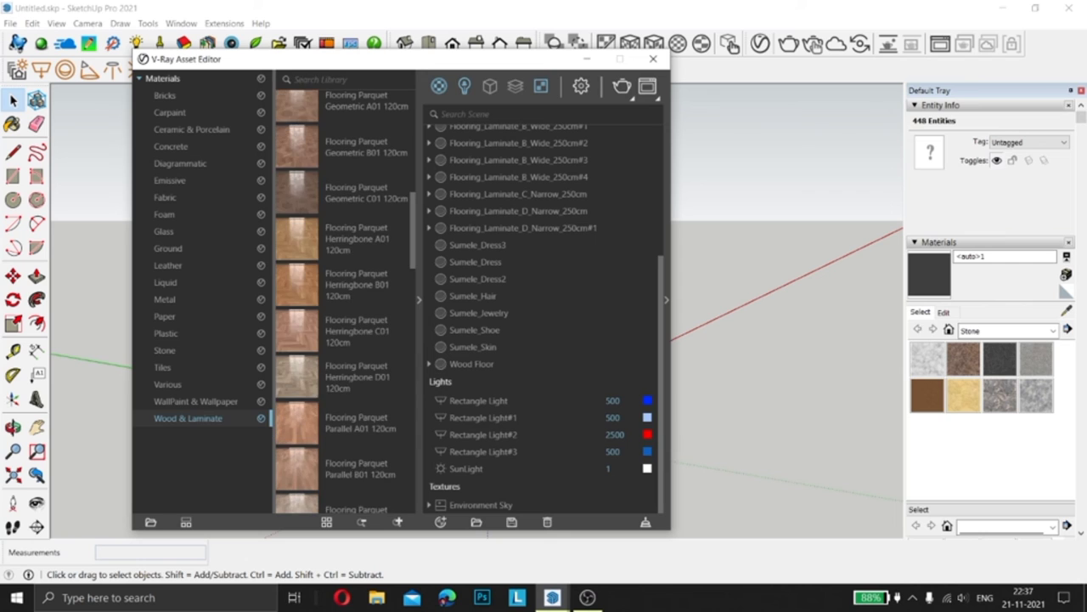
{"action": "scroll", "coordinate": [297, 366], "scroll_direction": "up", "scroll_amount": 2}
{"action": "scroll", "coordinate": [297, 297], "scroll_direction": "up", "scroll_amount": 2}
{"action": "scroll", "coordinate": [298, 297], "scroll_direction": "up", "scroll_amount": 3}
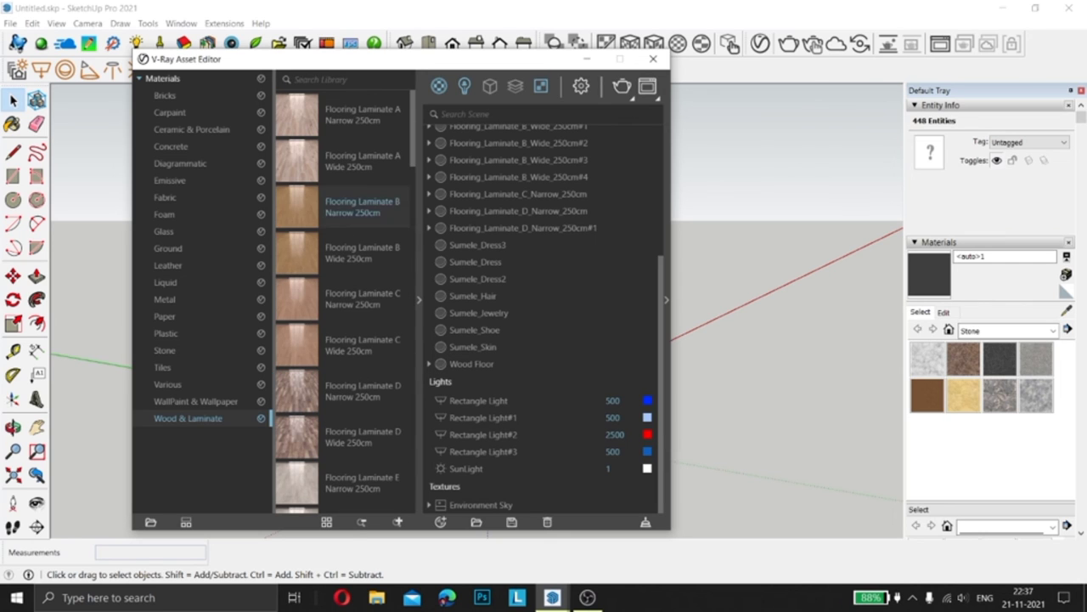
{"action": "double_click", "coordinate": [298, 208]}
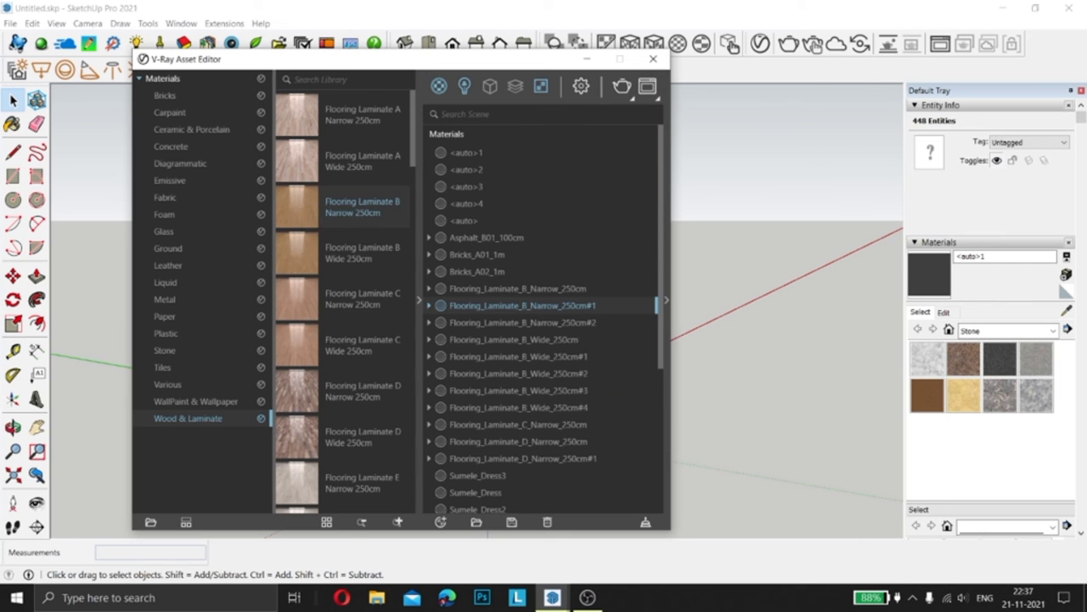
{"action": "left_click", "coordinate": [652, 59]}
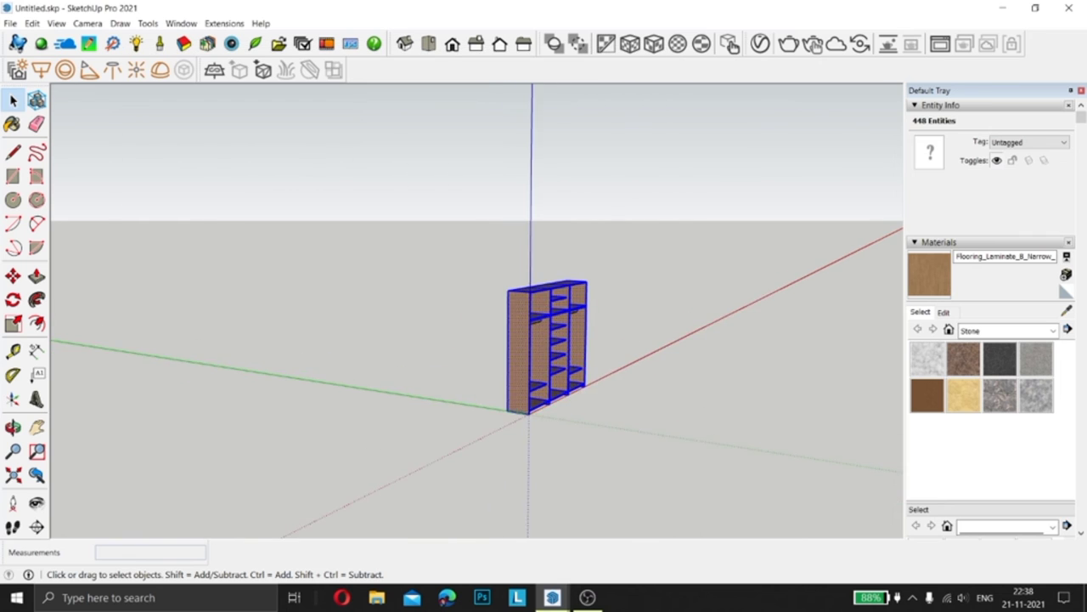
{"action": "key", "text": "shift+z"}
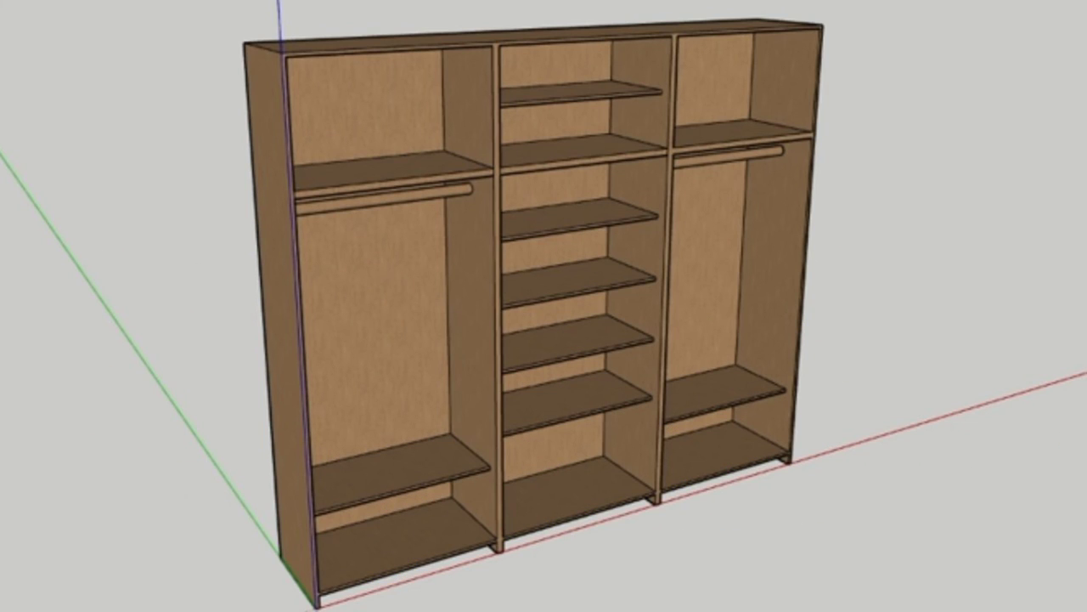